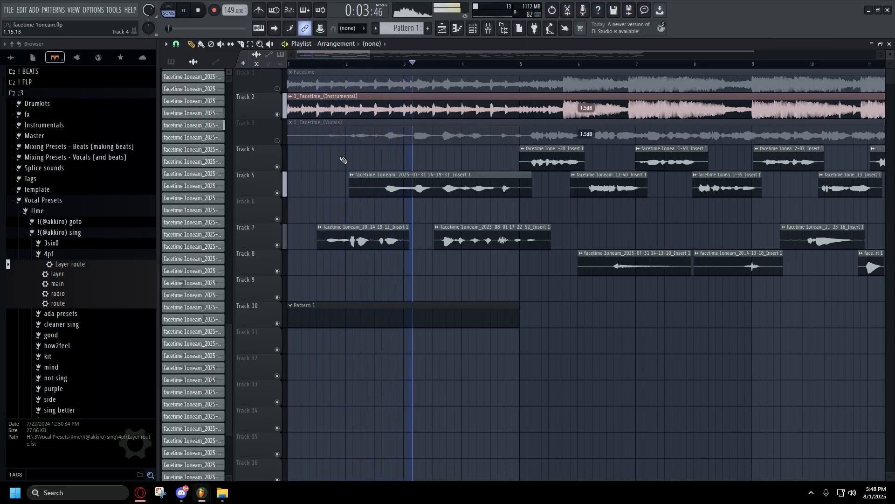
{"action": "scroll", "coordinate": [344, 160], "scroll_direction": "down", "scroll_amount": 2}
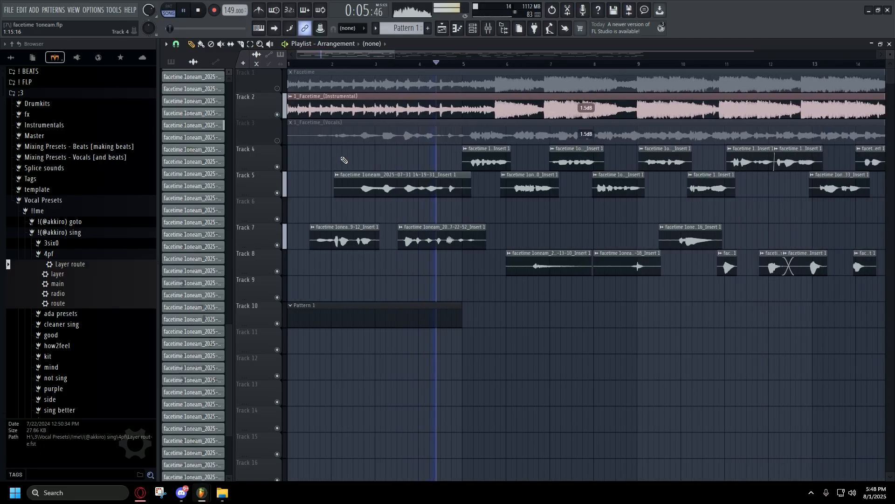
{"action": "scroll", "coordinate": [393, 209], "scroll_direction": "down", "scroll_amount": 2}
{"action": "scroll", "coordinate": [398, 211], "scroll_direction": "up", "scroll_amount": 5}
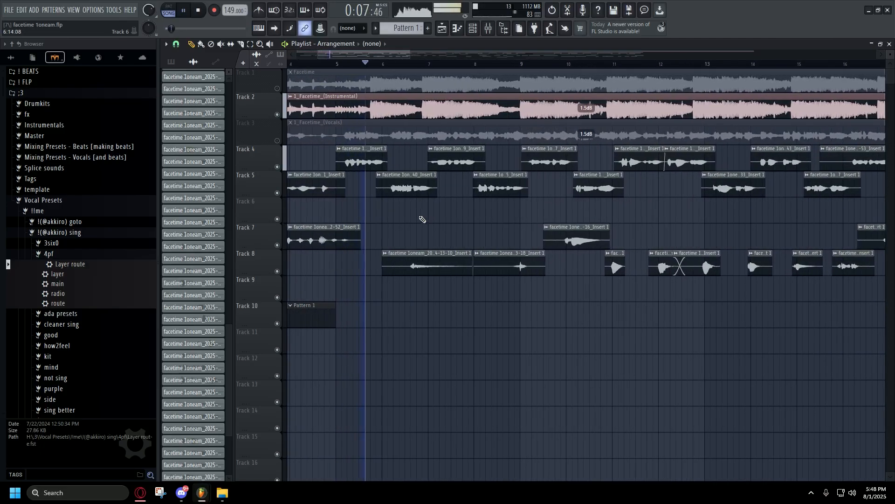
{"action": "scroll", "coordinate": [401, 214], "scroll_direction": "down", "scroll_amount": 4}
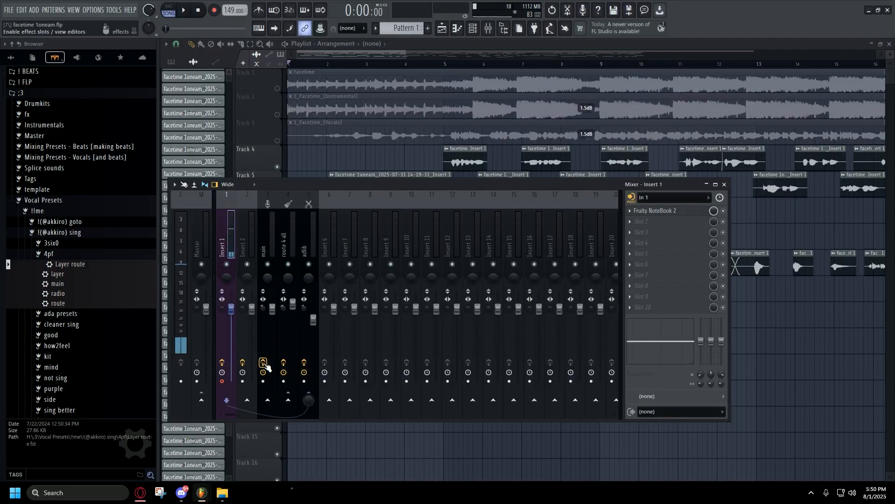
Step: Bypass the effects on the main, route 4 all and adlib mixer tracks and play the arrangement from the start
{"action": "left_click", "coordinate": [264, 363]}
{"action": "key", "text": "F9"}
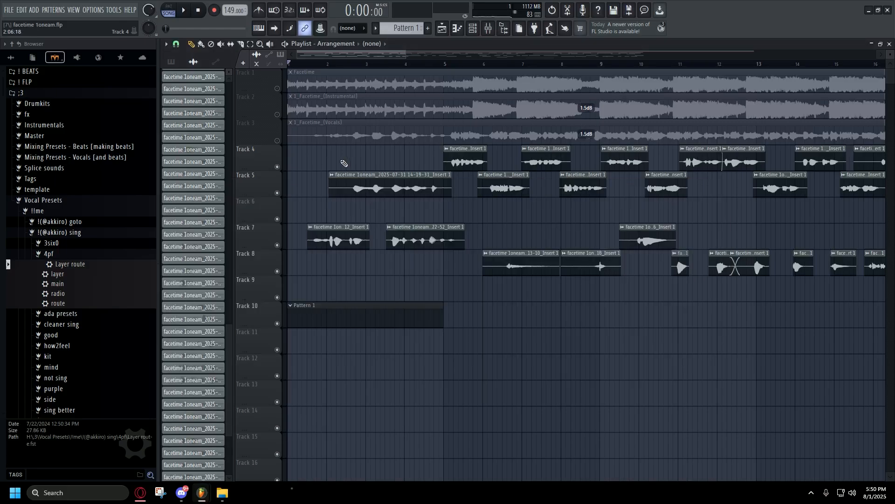
{"action": "scroll", "coordinate": [309, 61], "scroll_direction": "up", "scroll_amount": 3}
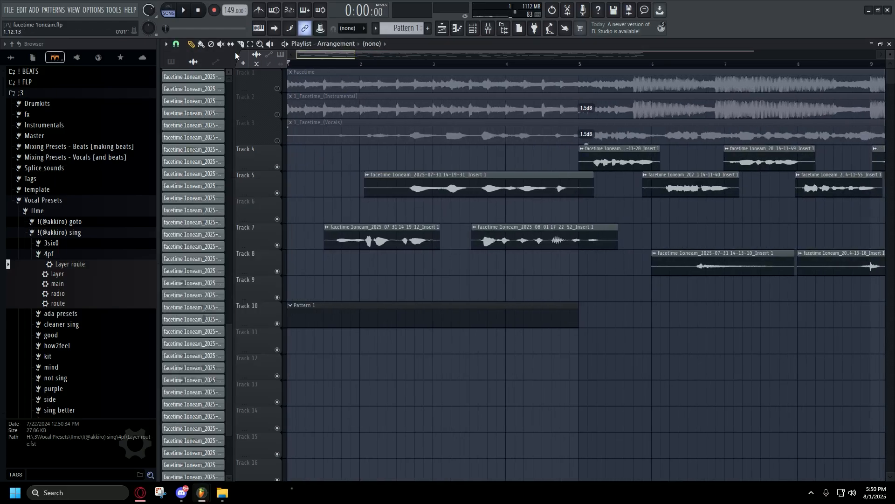
{"action": "key", "text": "space"}
{"action": "left_click", "coordinate": [487, 32]}
{"action": "left_click", "coordinate": [490, 34]}
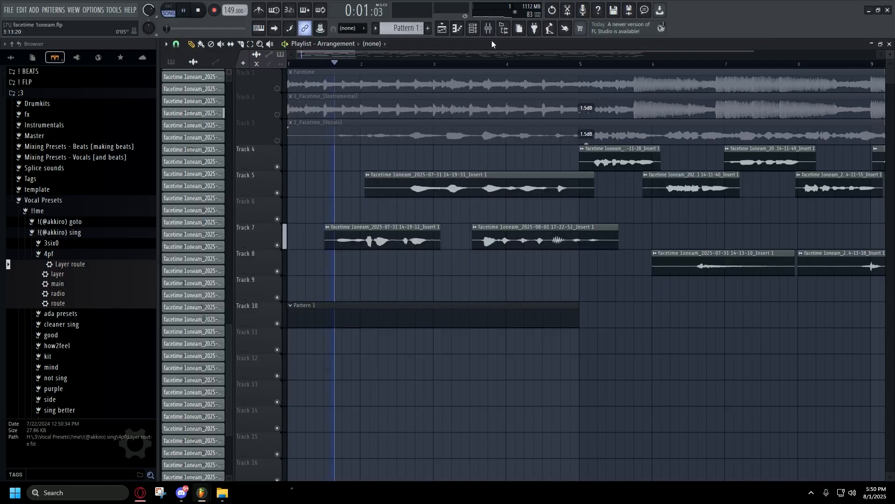
{"action": "left_click", "coordinate": [489, 33]}
{"action": "key", "text": "F9"}
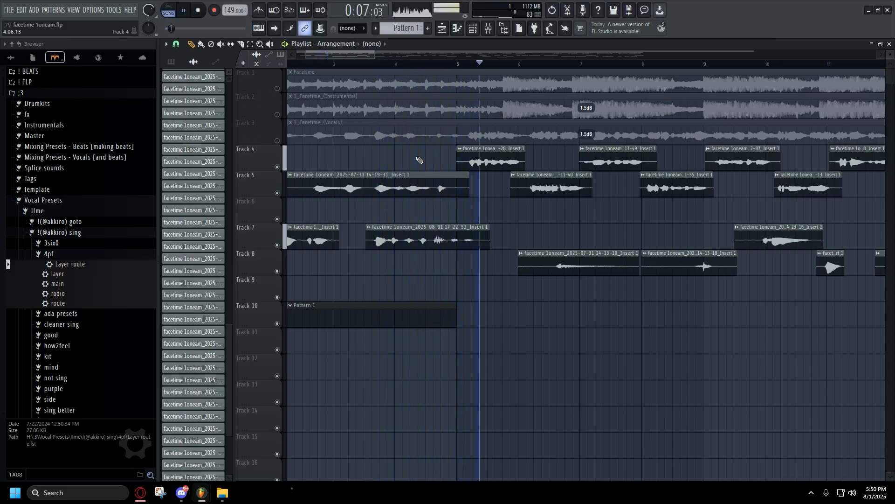
{"action": "scroll", "coordinate": [534, 219], "scroll_direction": "down", "scroll_amount": 3}
{"action": "scroll", "coordinate": [534, 219], "scroll_direction": "up", "scroll_amount": 3}
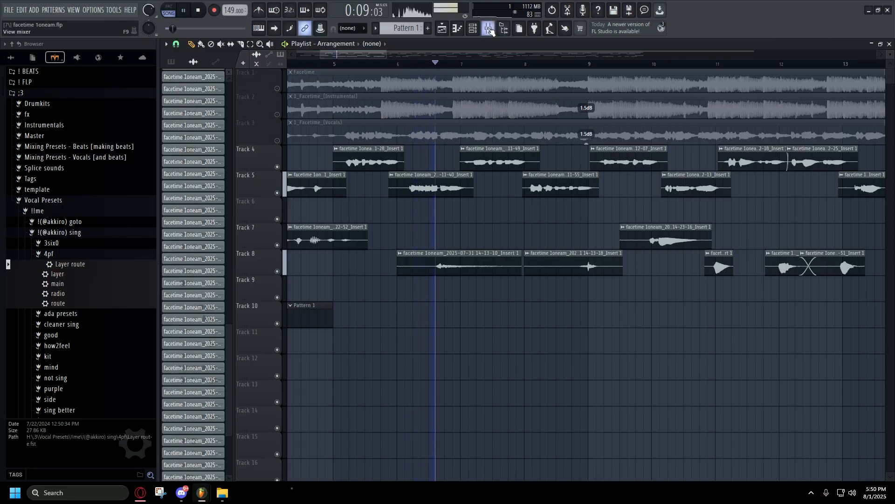
Step: Enable the effects on the main, route 4 all and adlib mixer tracks during playback, listen to the processed vocals, and stop
{"action": "key", "text": "F9"}
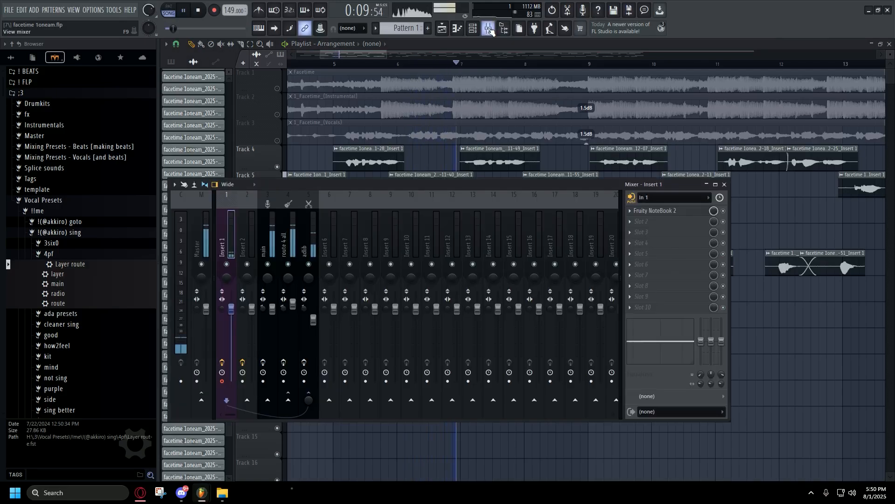
{"action": "left_click", "coordinate": [263, 362]}
{"action": "key", "text": "F9"}
{"action": "scroll", "coordinate": [686, 259], "scroll_direction": "down", "scroll_amount": 3}
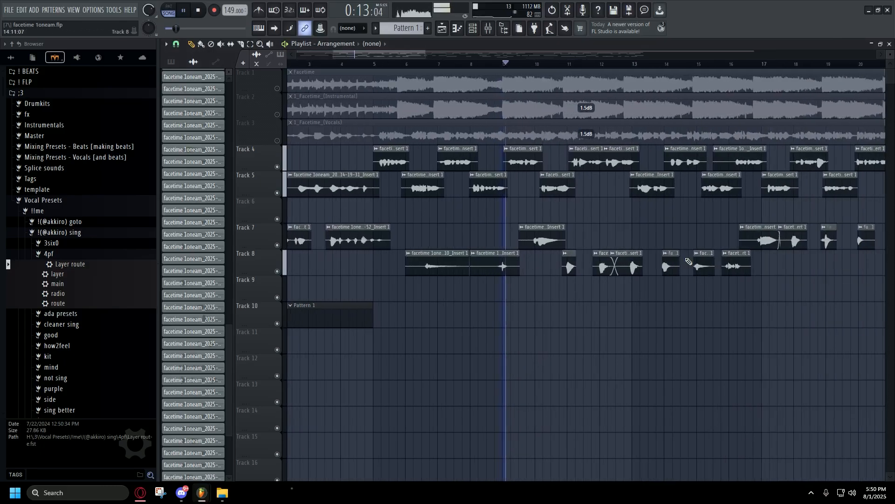
{"action": "scroll", "coordinate": [477, 222], "scroll_direction": "right", "scroll_amount": 4}
{"action": "scroll", "coordinate": [358, 208], "scroll_direction": "up", "scroll_amount": 2}
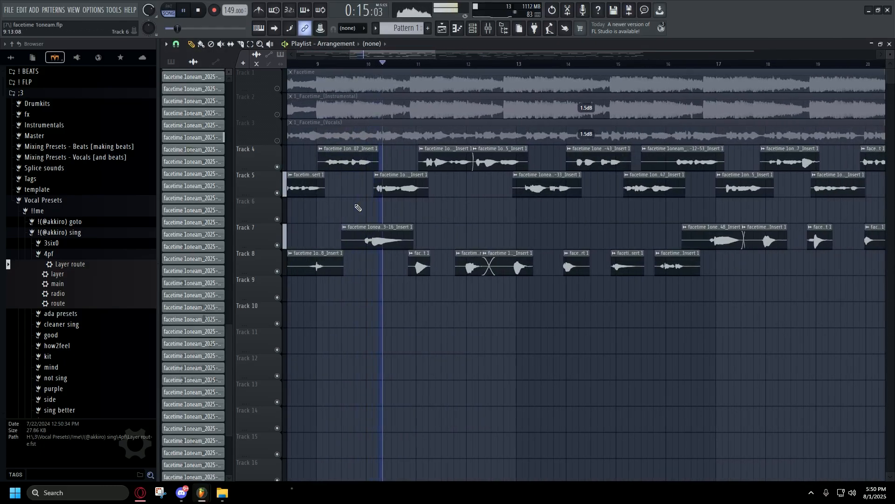
{"action": "scroll", "coordinate": [358, 208], "scroll_direction": "up", "scroll_amount": 2}
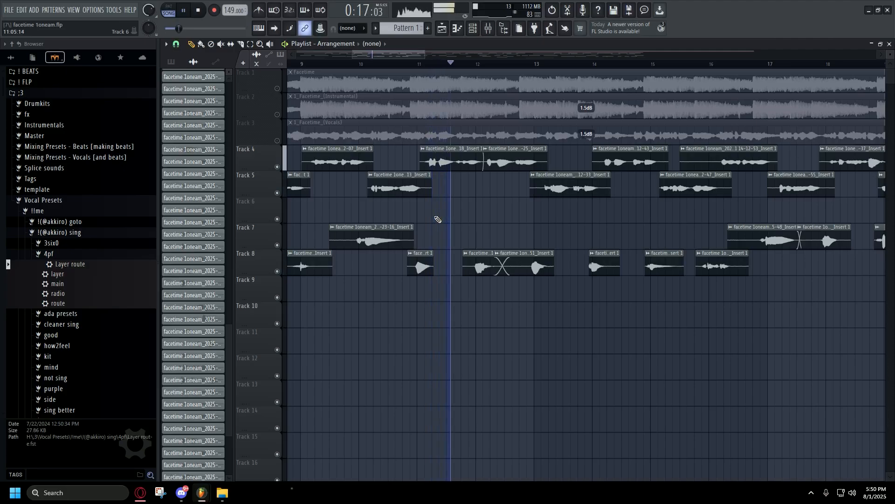
{"action": "key", "text": "F9"}
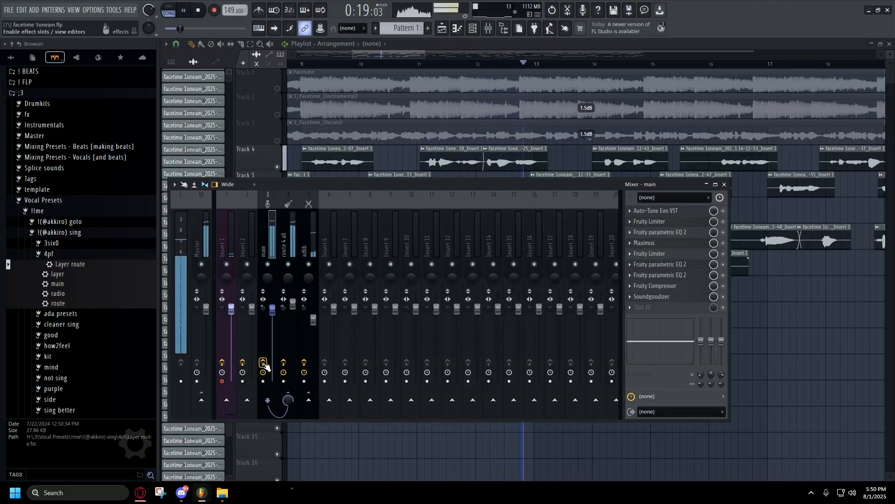
{"action": "key", "text": "F9"}
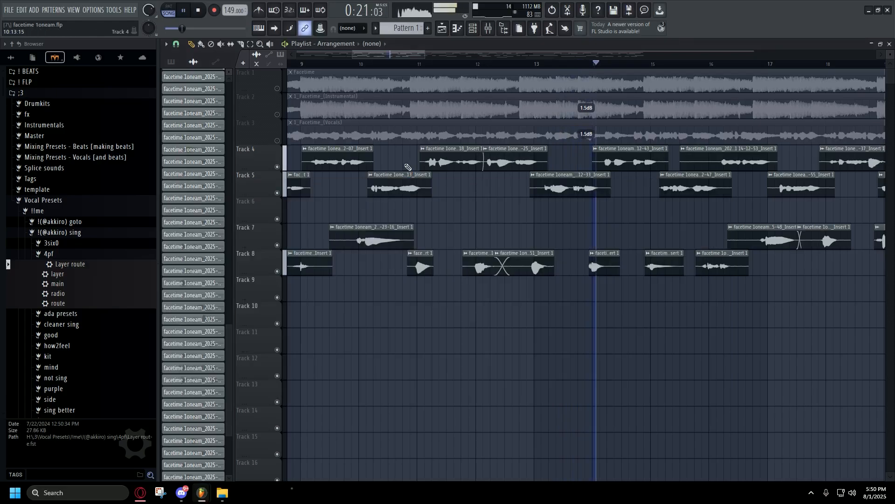
{"action": "scroll", "coordinate": [407, 166], "scroll_direction": "down", "scroll_amount": 3}
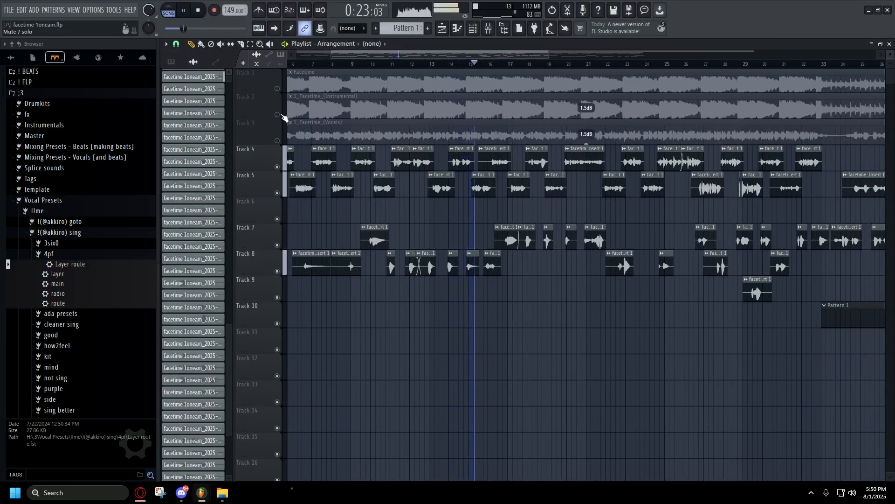
{"action": "scroll", "coordinate": [287, 118], "scroll_direction": "down", "scroll_amount": 3}
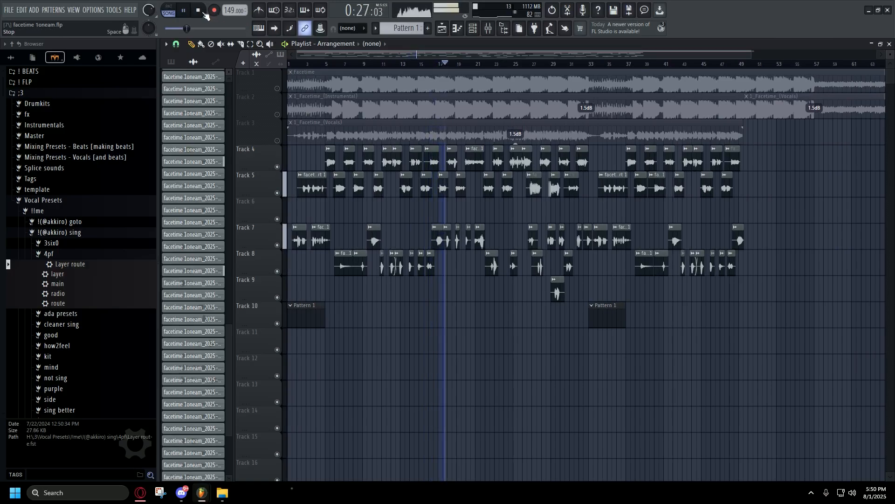
{"action": "left_click", "coordinate": [203, 12]}
Step: Turn off the effect slots on the main, route 4 all and adlib mixer tracks and close the mixer
{"action": "scroll", "coordinate": [282, 136], "scroll_direction": "up", "scroll_amount": 5}
{"action": "left_click", "coordinate": [488, 28]}
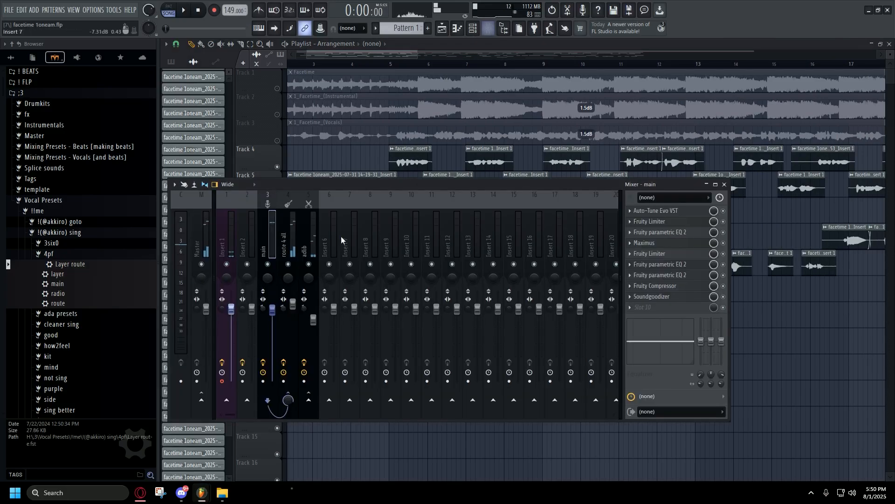
{"action": "left_click", "coordinate": [287, 364]}
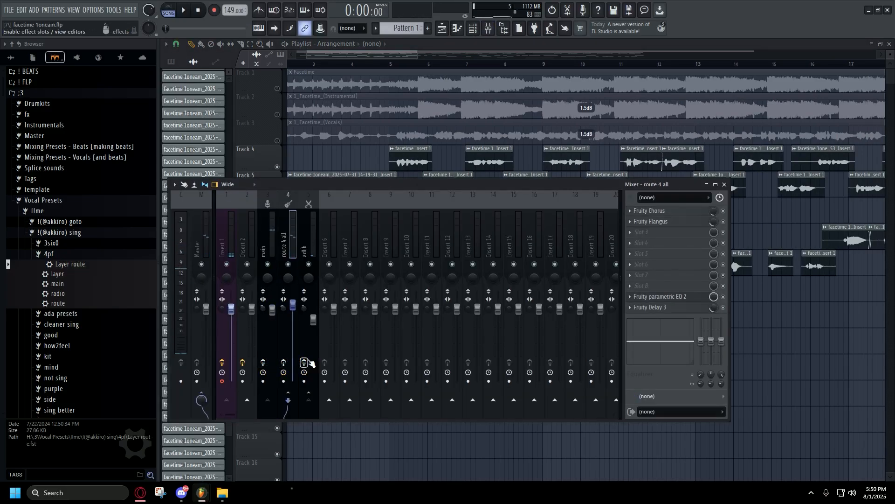
{"action": "left_click", "coordinate": [724, 184]}
Step: Play the arrangement from its opening bars and listen to the vocals without effects
{"action": "scroll", "coordinate": [772, 219], "scroll_direction": "down", "scroll_amount": 4}
{"action": "left_click", "coordinate": [319, 65]}
{"action": "key", "text": "space"}
{"action": "scroll", "coordinate": [325, 161], "scroll_direction": "up", "scroll_amount": 5}
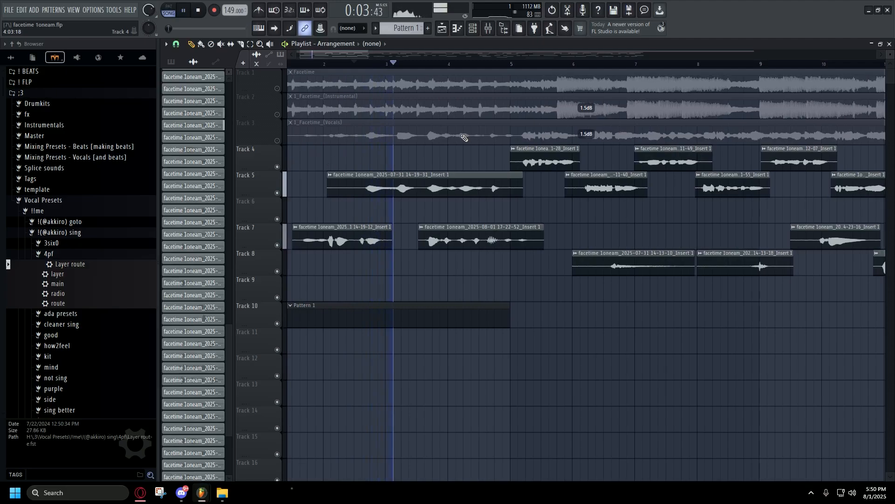
{"action": "key", "text": "F9"}
{"action": "key", "text": "F9"}
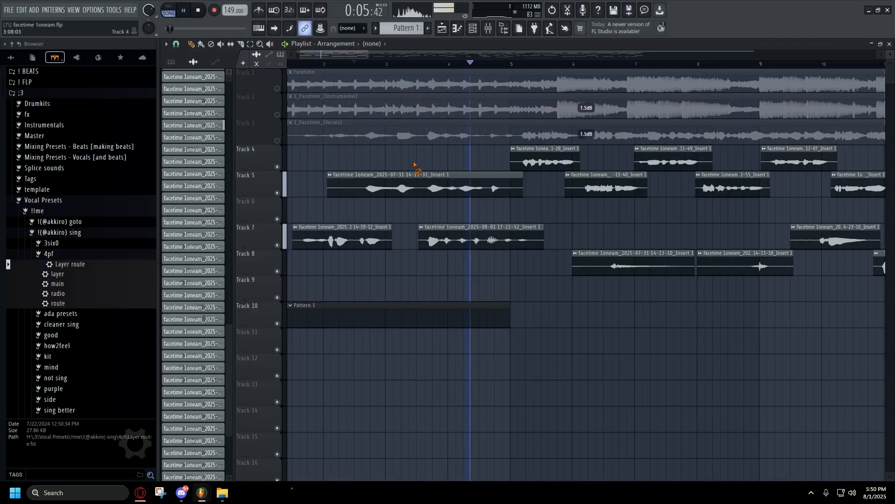
{"action": "scroll", "coordinate": [413, 165], "scroll_direction": "up", "scroll_amount": 3}
{"action": "scroll", "coordinate": [466, 213], "scroll_direction": "down", "scroll_amount": 5}
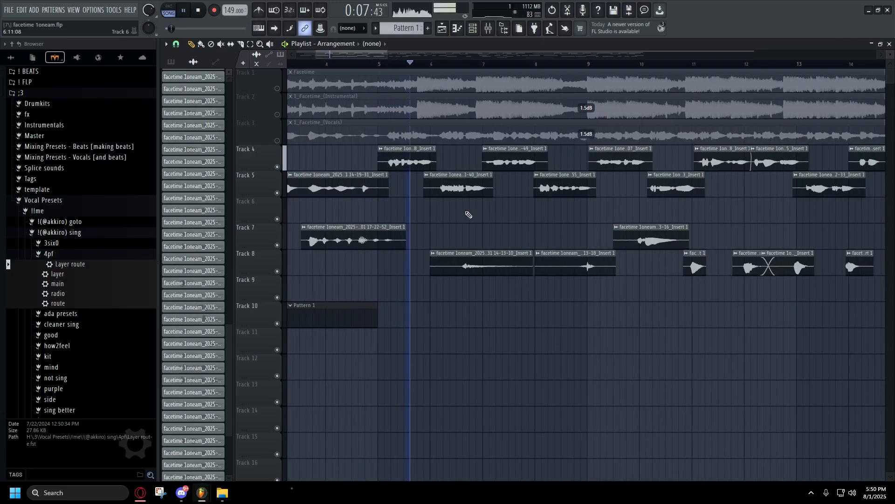
{"action": "scroll", "coordinate": [526, 226], "scroll_direction": "down", "scroll_amount": 1}
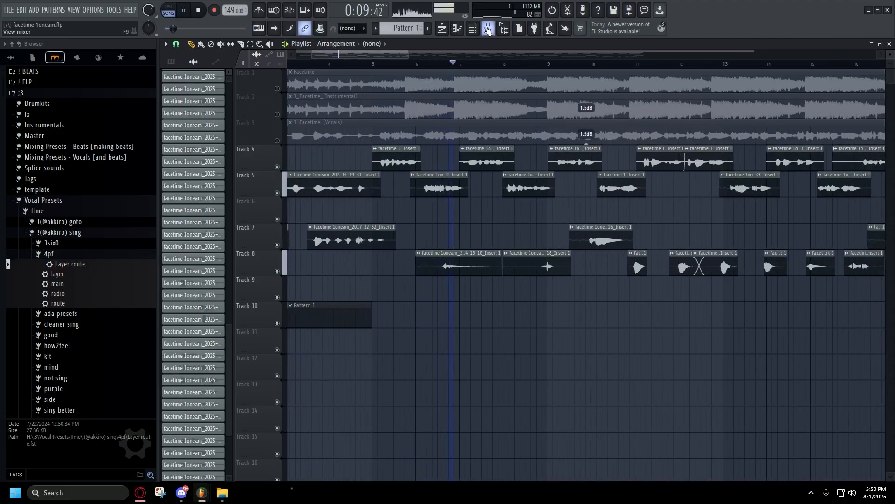
Step: Mute the other insert tracks so only main, route 4 all and adlib stay active, and play the opening vocals alone
{"action": "key", "text": "F9"}
{"action": "key", "text": "space"}
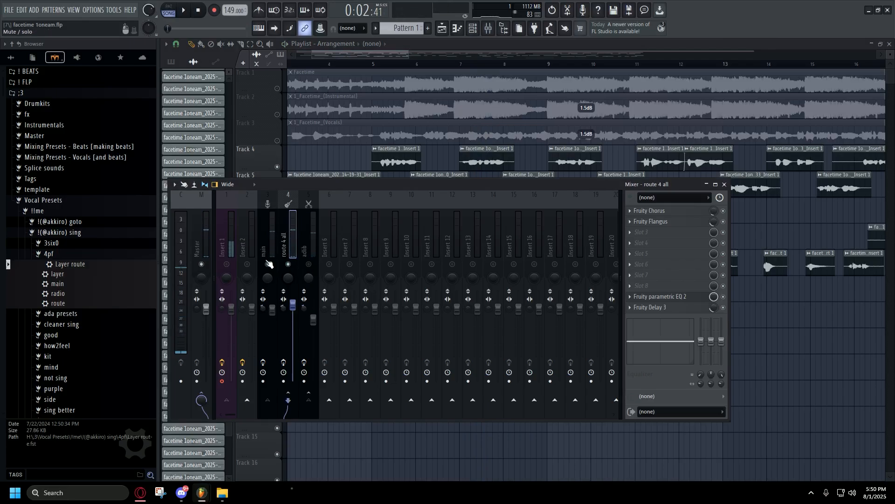
{"action": "key", "text": "F9"}
{"action": "scroll", "coordinate": [457, 275], "scroll_direction": "up", "scroll_amount": 3}
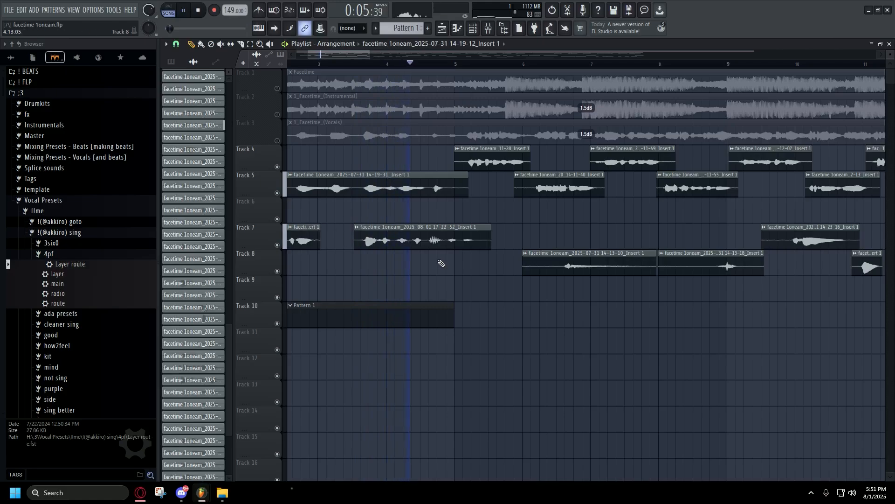
{"action": "scroll", "coordinate": [480, 263], "scroll_direction": "up", "scroll_amount": 2}
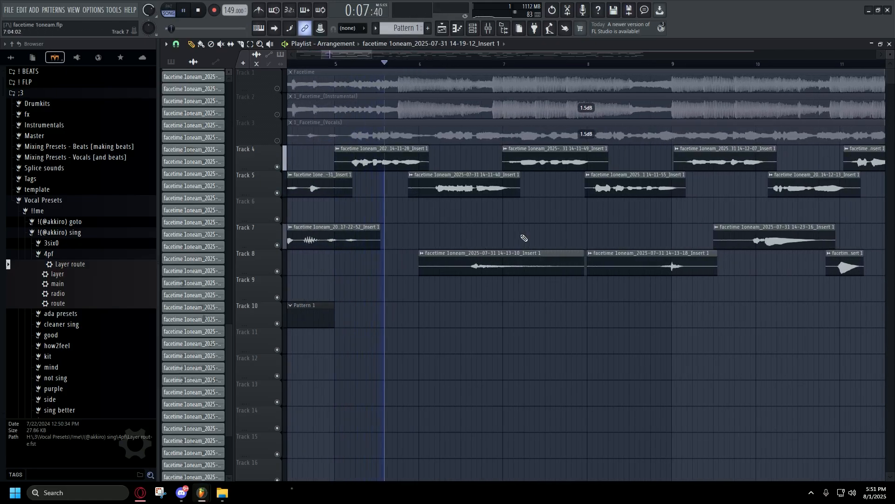
{"action": "scroll", "coordinate": [525, 237], "scroll_direction": "up", "scroll_amount": 2}
Step: Show the main mixer track's effect chain and collapse the sing folder in the browser's vocal presets
{"action": "left_click", "coordinate": [491, 30]}
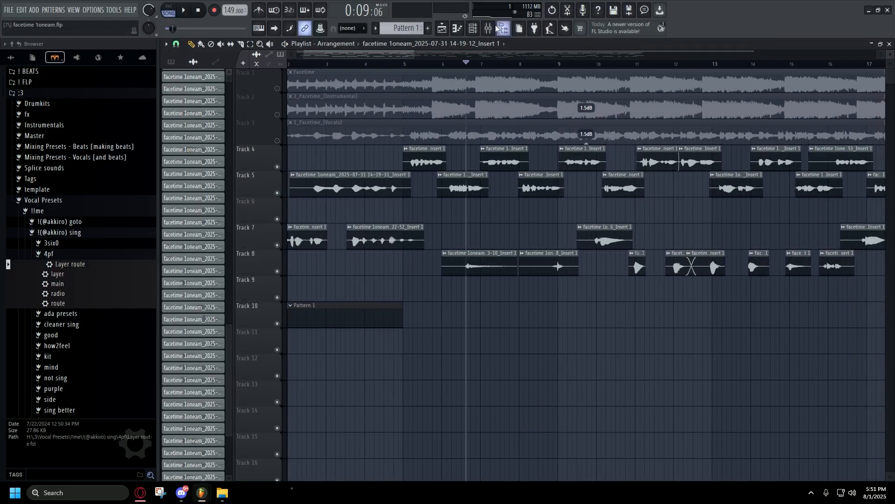
{"action": "key", "text": "F9"}
{"action": "left_click", "coordinate": [270, 225]}
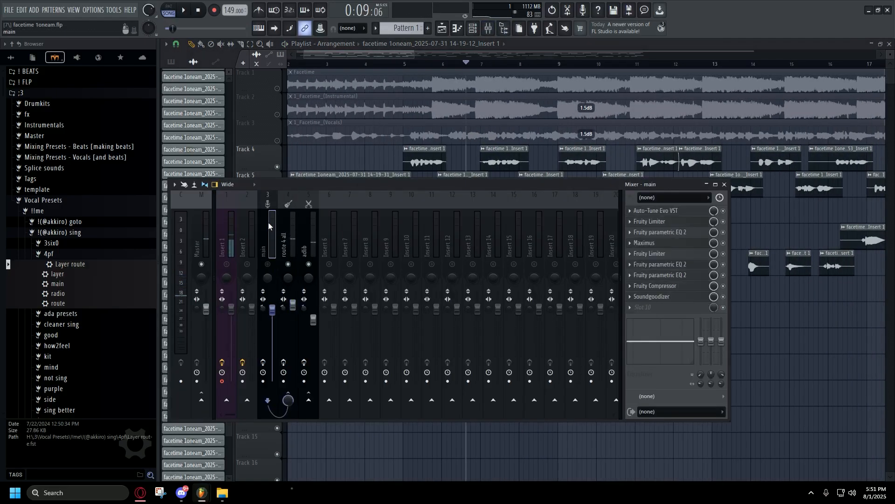
{"action": "left_click", "coordinate": [66, 234]}
{"action": "scroll", "coordinate": [85, 242], "scroll_direction": "down", "scroll_amount": 7}
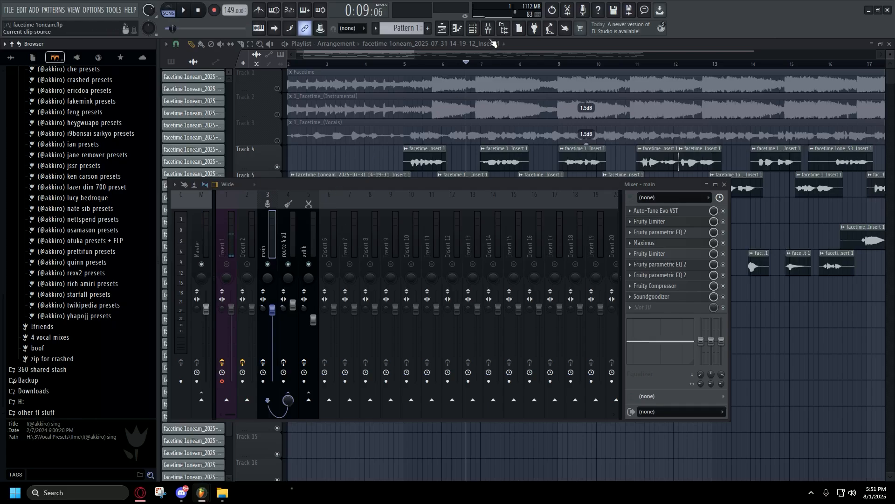
Step: Select the empty Insert 7 mixer track and expand the 1oneam presets folder in the browser
{"action": "left_click", "coordinate": [488, 28]}
{"action": "left_click", "coordinate": [488, 28]}
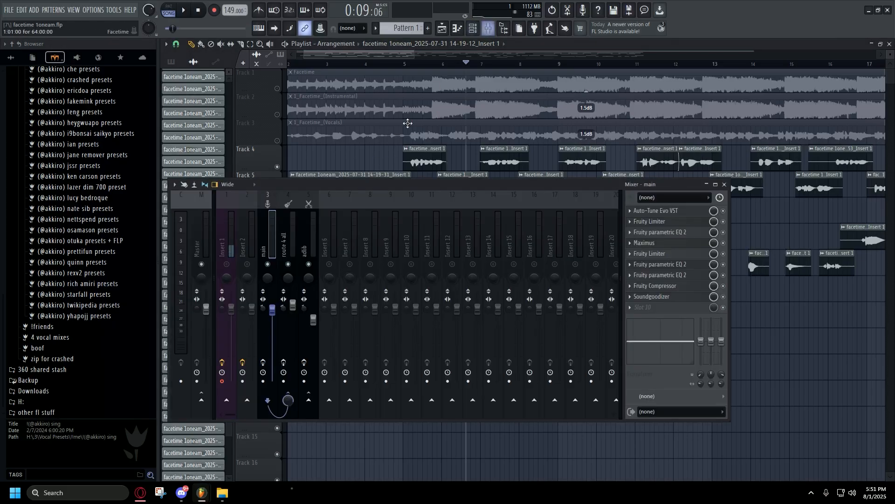
{"action": "left_click", "coordinate": [353, 242]}
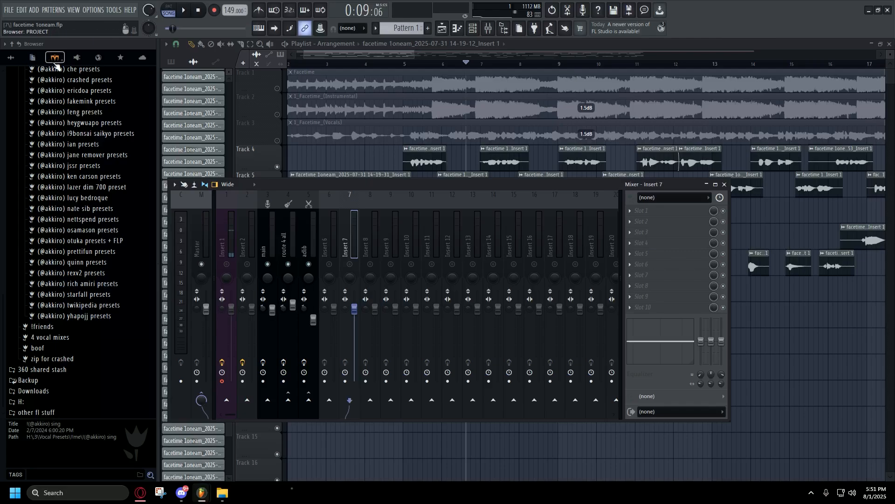
{"action": "scroll", "coordinate": [102, 275], "scroll_direction": "up", "scroll_amount": 6}
{"action": "left_click", "coordinate": [105, 246]}
{"action": "scroll", "coordinate": [102, 261], "scroll_direction": "down", "scroll_amount": 2}
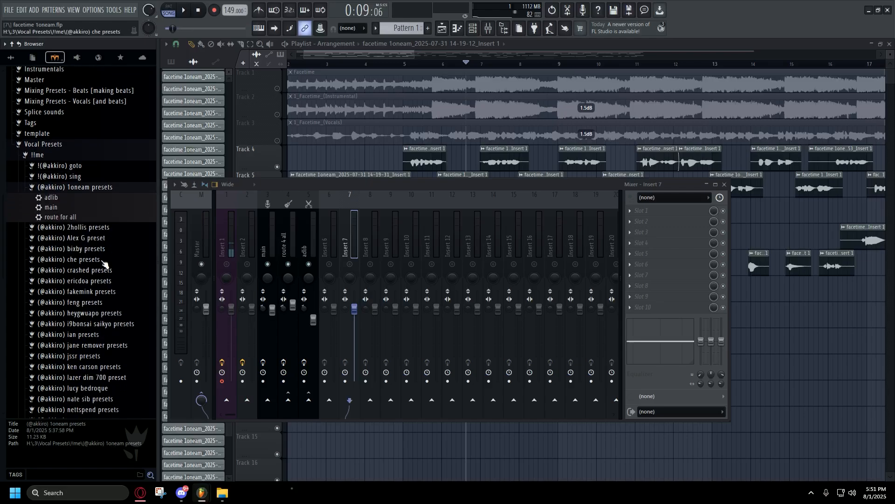
{"action": "scroll", "coordinate": [103, 264], "scroll_direction": "down", "scroll_amount": 3}
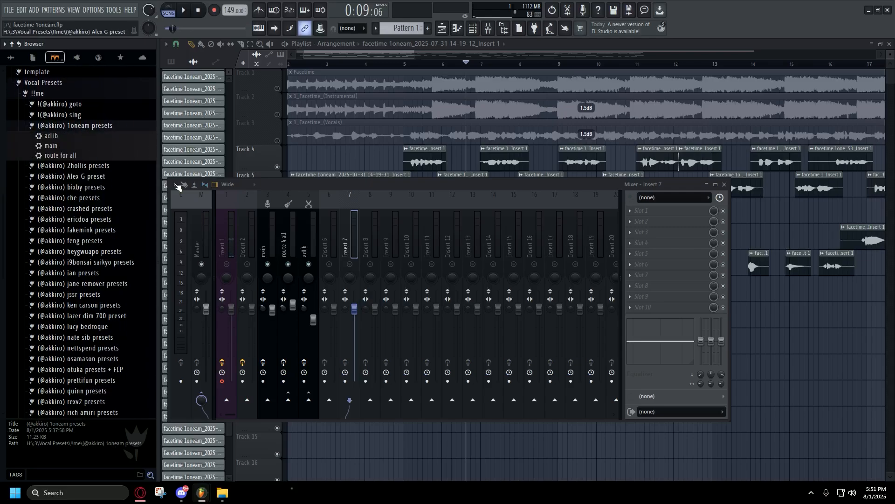
Step: Load the 1oneam presets main, route for all and adlib onto mixer tracks 7, 8 and 9
{"action": "left_click", "coordinate": [110, 124]}
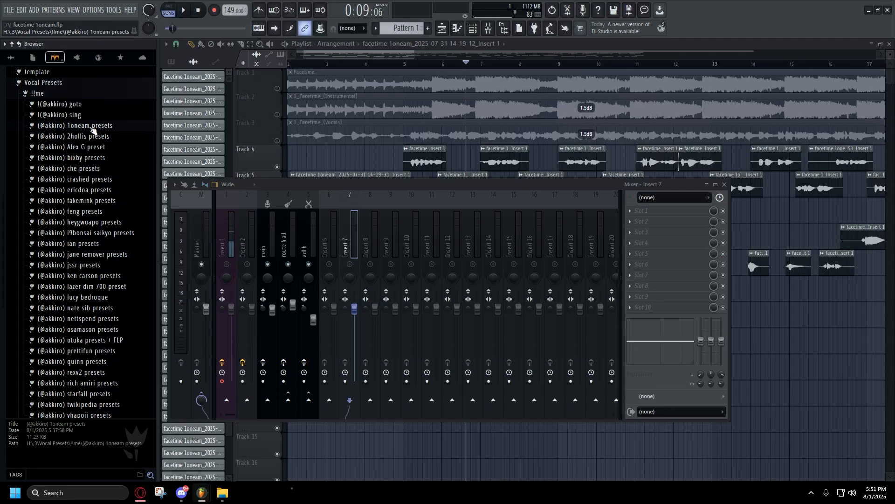
{"action": "left_click", "coordinate": [92, 127]}
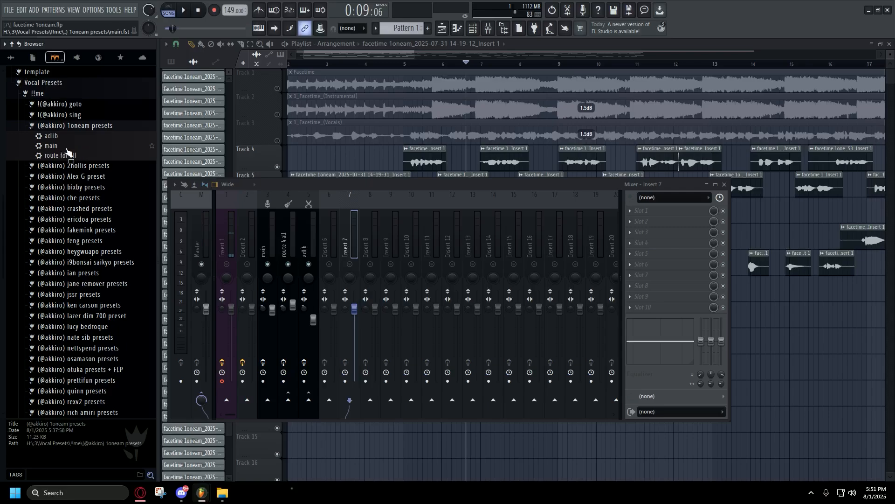
{"action": "left_click_drag", "start_coordinate": [59, 147], "coordinate": [351, 236]}
{"action": "left_click_drag", "start_coordinate": [70, 160], "coordinate": [385, 214]}
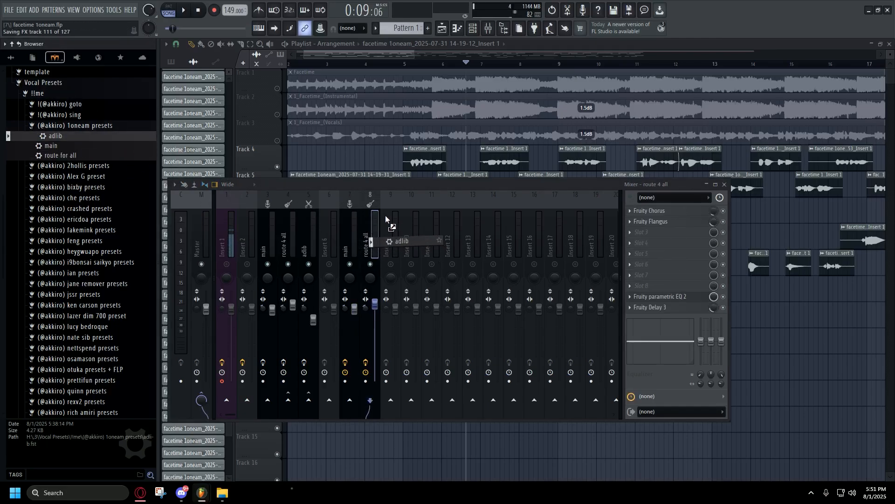
Step: Route the newly loaded main and adlib tracks into the route 4 all track on insert 8
{"action": "left_click", "coordinate": [345, 238]}
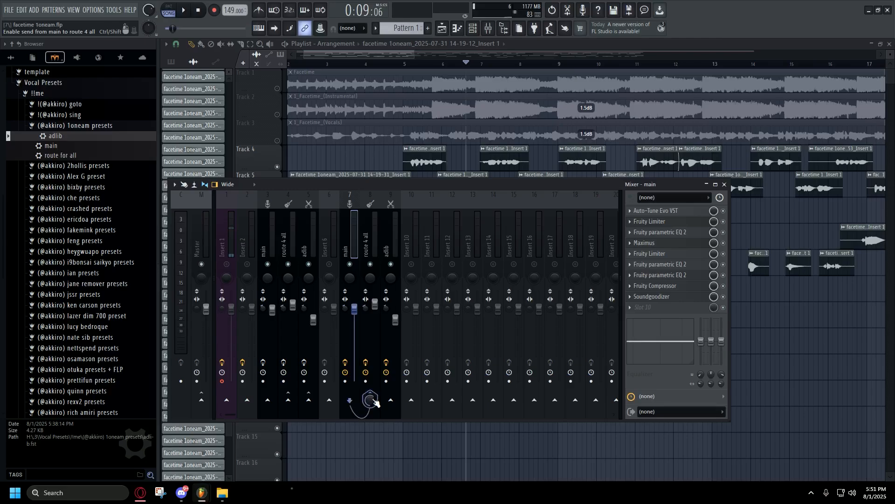
{"action": "left_click", "coordinate": [390, 242]}
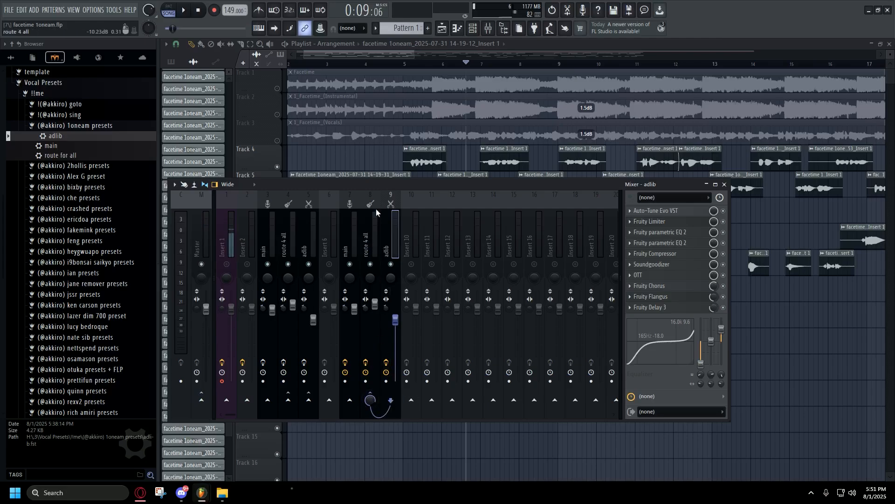
{"action": "left_click", "coordinate": [370, 251]}
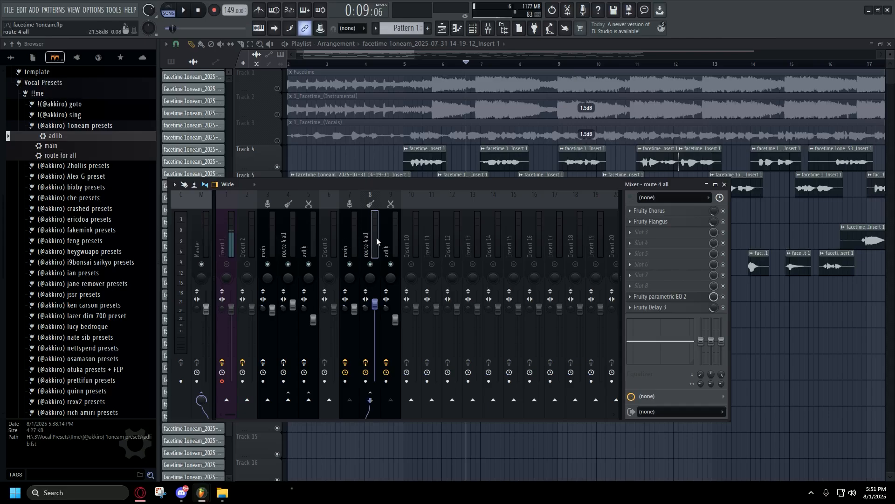
{"action": "left_click", "coordinate": [228, 243]}
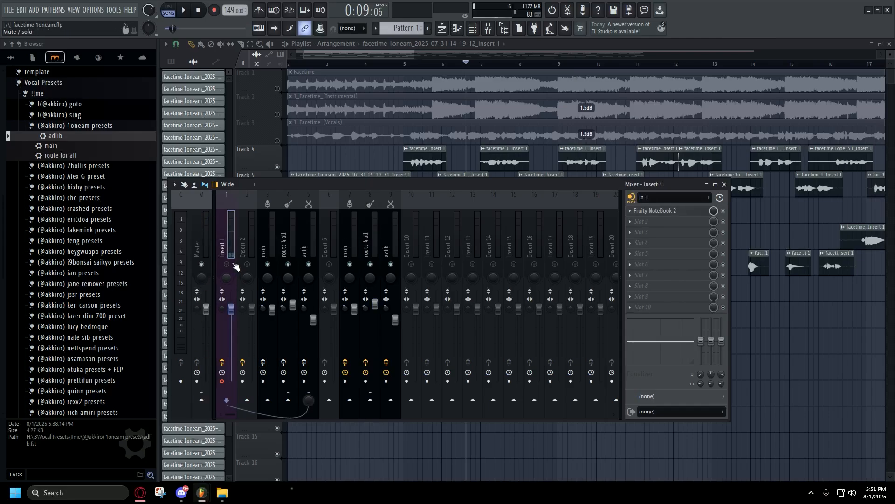
Step: Reset the demo main, route 4 all and adlib tracks on inserts 7 to 9 to the Default mixer track state
{"action": "left_click", "coordinate": [350, 229]}
{"action": "right_click", "coordinate": [350, 229]}
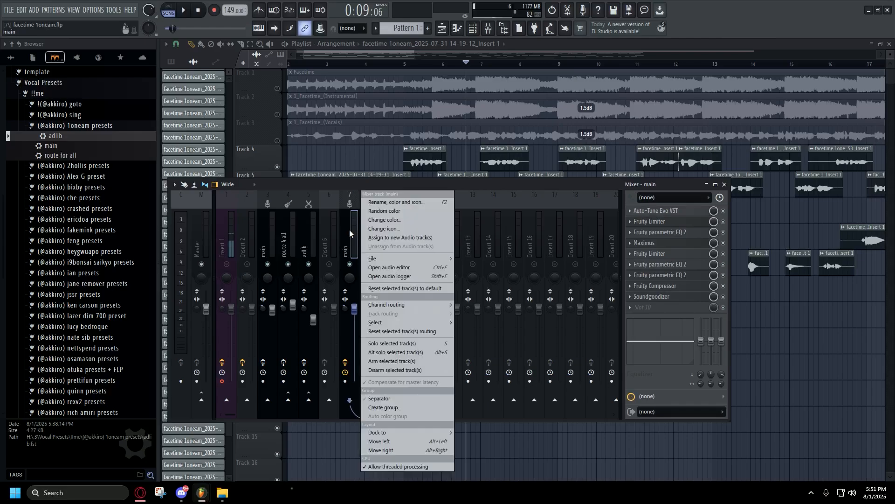
{"action": "left_click", "coordinate": [347, 231]}
{"action": "right_click", "coordinate": [347, 232]}
{"action": "mouse_move", "coordinate": [375, 258]}
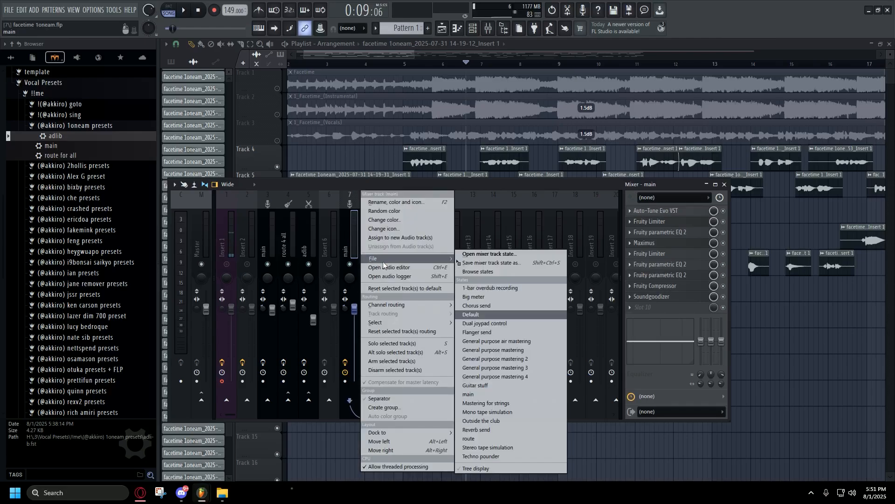
{"action": "left_click", "coordinate": [480, 314]}
{"action": "right_click", "coordinate": [368, 214]}
{"action": "mouse_move", "coordinate": [419, 258]}
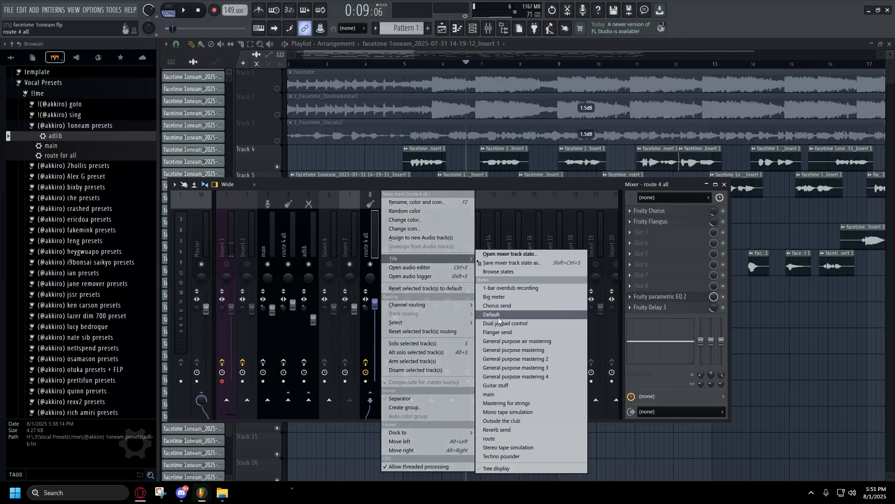
{"action": "left_click", "coordinate": [495, 314]}
{"action": "left_click", "coordinate": [393, 220]}
{"action": "right_click", "coordinate": [392, 220]}
{"action": "left_click", "coordinate": [520, 314]}
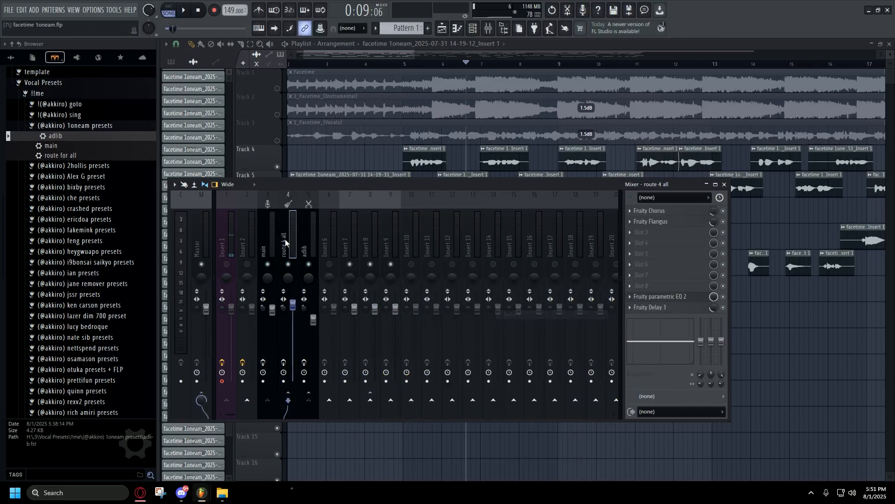
Step: Examine the Auto-Tune Evo settings in the original main track's effect chain and close the plugin
{"action": "left_click", "coordinate": [267, 240]}
{"action": "left_click", "coordinate": [651, 213]}
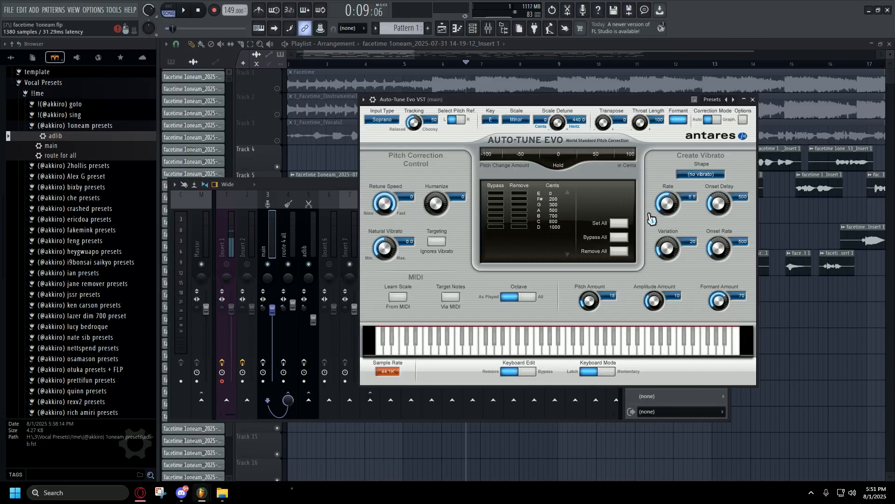
{"action": "left_click_drag", "start_coordinate": [589, 99], "coordinate": [461, 94]}
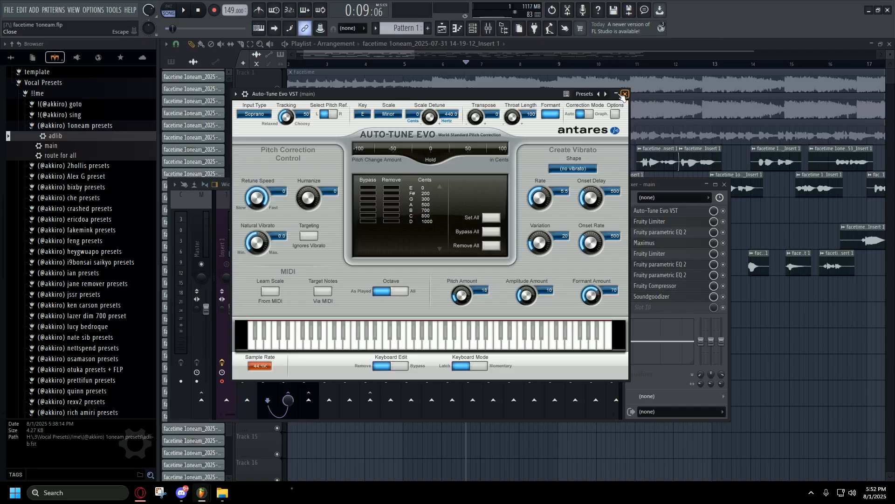
{"action": "left_click_drag", "start_coordinate": [518, 98], "coordinate": [524, 103]}
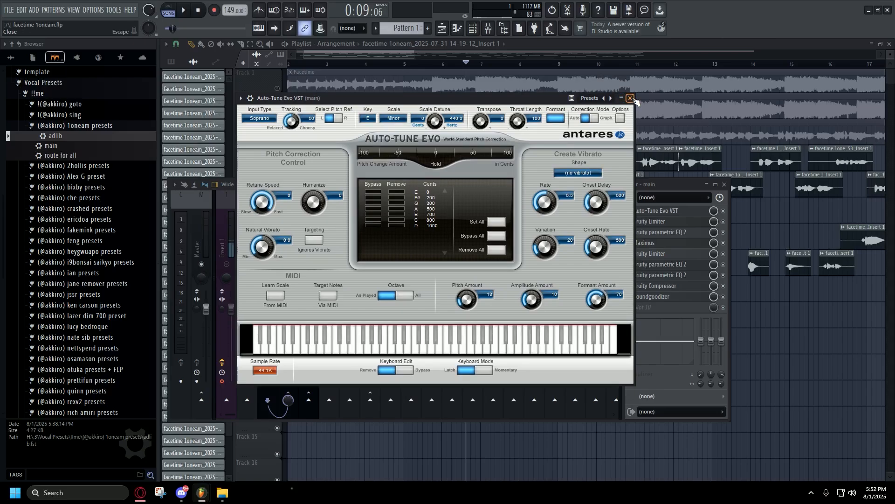
{"action": "left_click", "coordinate": [632, 99]}
Step: Unmute Insert 1 and route it to the main track instead of the adlib track
{"action": "left_click", "coordinate": [232, 234]}
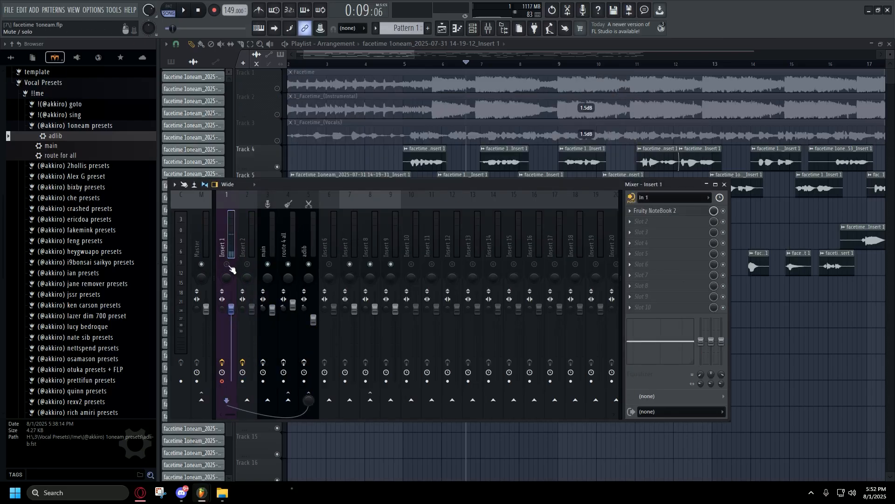
{"action": "right_click", "coordinate": [268, 399]}
{"action": "left_click", "coordinate": [293, 328]}
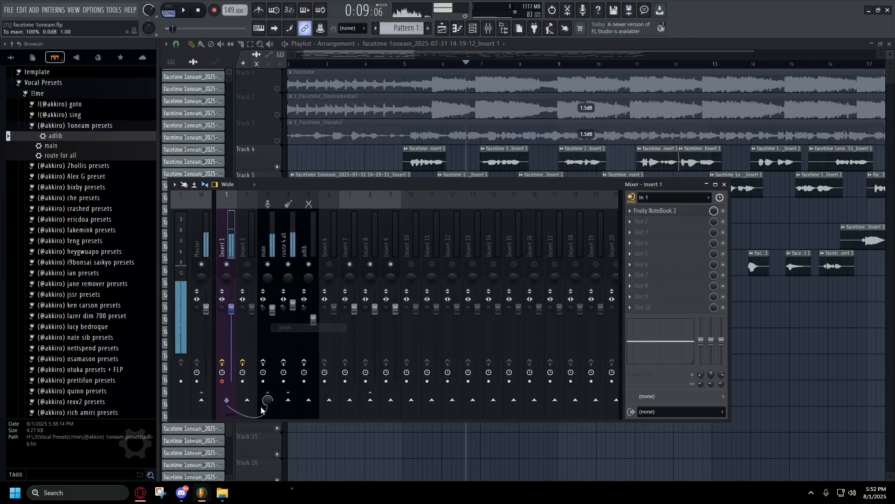
{"action": "left_click", "coordinate": [267, 396]}
{"action": "left_click", "coordinate": [268, 399]}
Step: Enable the effects on the main, route 4 all and adlib mixer tracks
{"action": "left_click", "coordinate": [263, 362]}
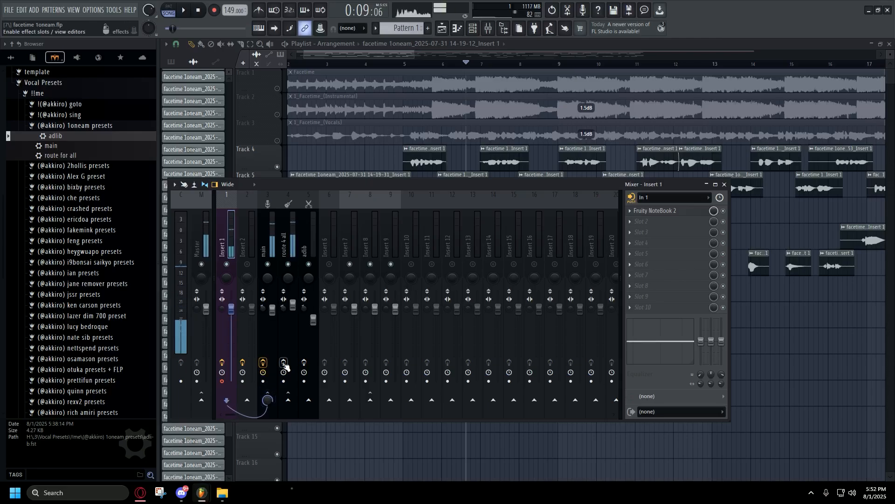
{"action": "left_click", "coordinate": [284, 363]}
{"action": "left_click", "coordinate": [304, 362]}
Step: Look over the vocal clips in the playlist and return the song position to the start
{"action": "key", "text": "F9"}
{"action": "scroll", "coordinate": [434, 278], "scroll_direction": "down", "scroll_amount": 5}
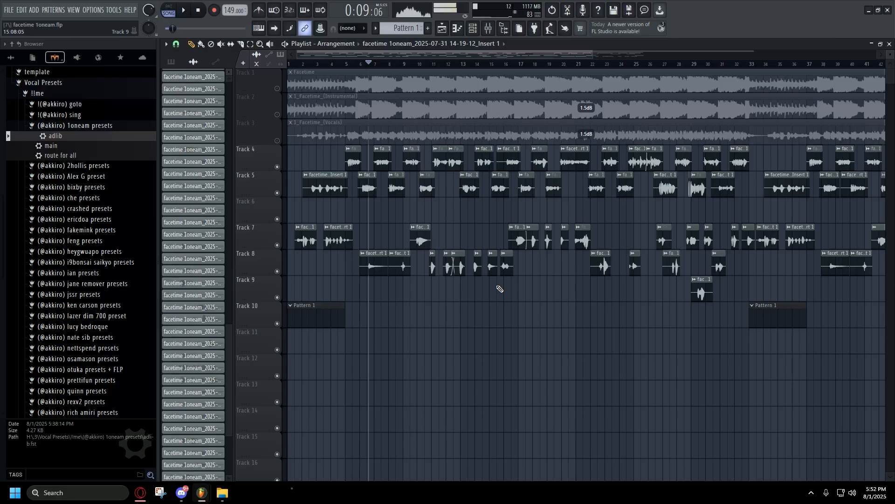
{"action": "scroll", "coordinate": [390, 284], "scroll_direction": "up", "scroll_amount": 5}
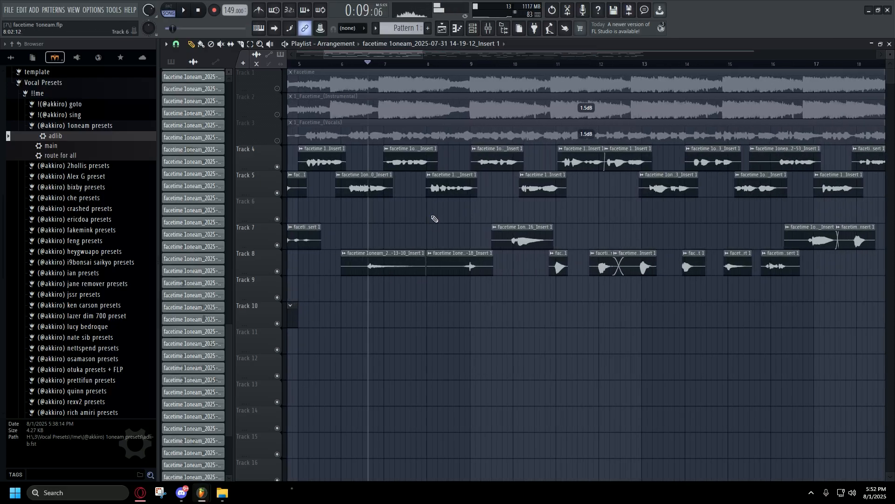
{"action": "scroll", "coordinate": [434, 219], "scroll_direction": "down", "scroll_amount": 2}
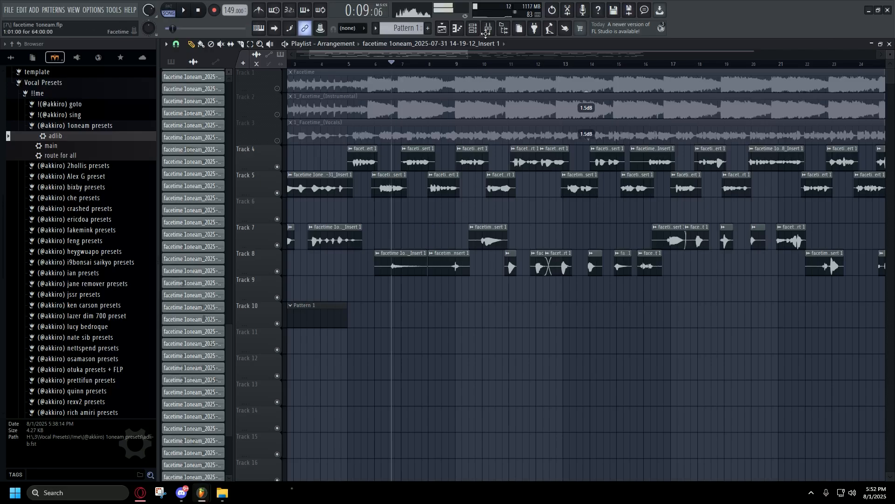
{"action": "left_click", "coordinate": [486, 30]}
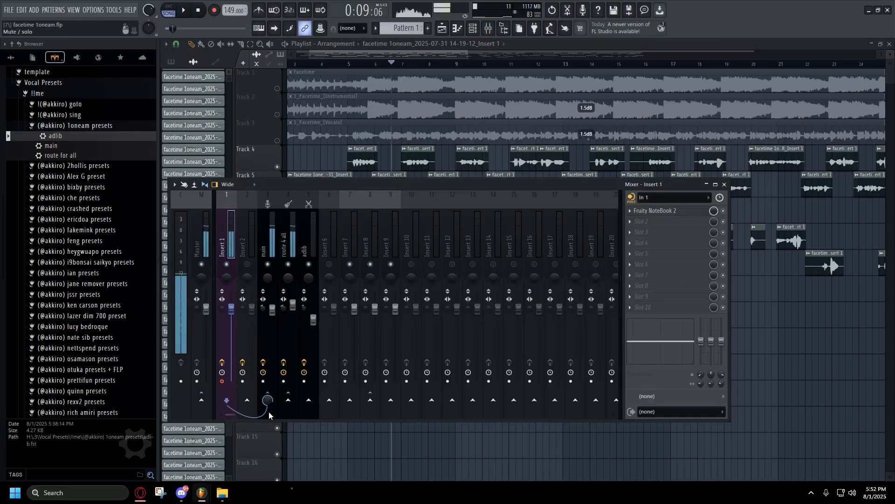
{"action": "right_click", "coordinate": [390, 453]}
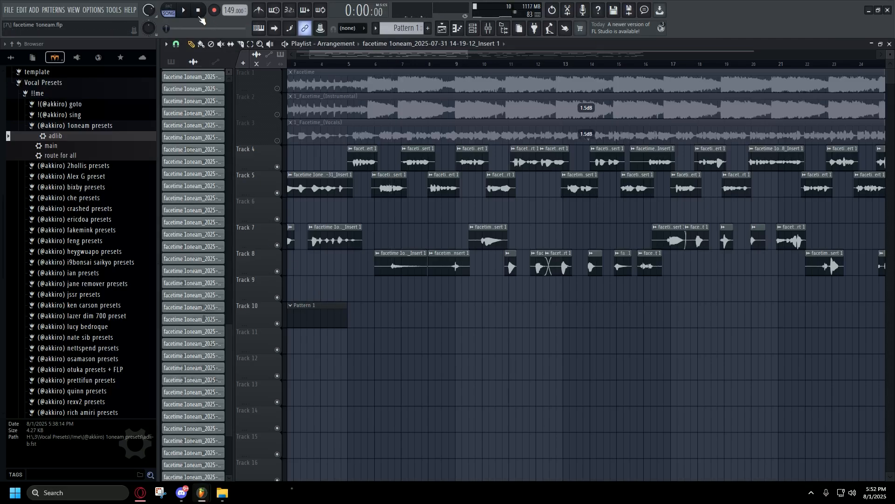
Step: Disconnect Insert 1's send to the main track and bring the arrangement's opening bars into view
{"action": "left_click", "coordinate": [488, 29]}
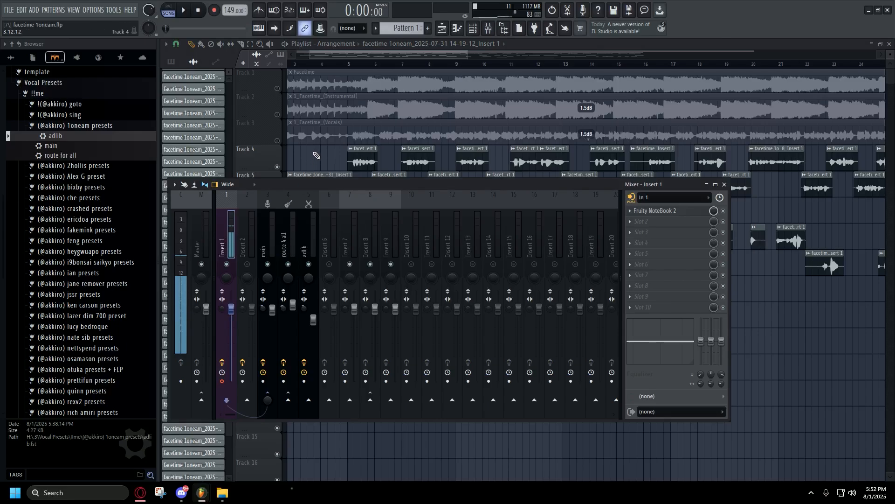
{"action": "right_click", "coordinate": [316, 155]}
{"action": "scroll", "coordinate": [347, 220], "scroll_direction": "up", "scroll_amount": 3}
{"action": "left_click_drag", "start_coordinate": [396, 55], "coordinate": [209, 56]}
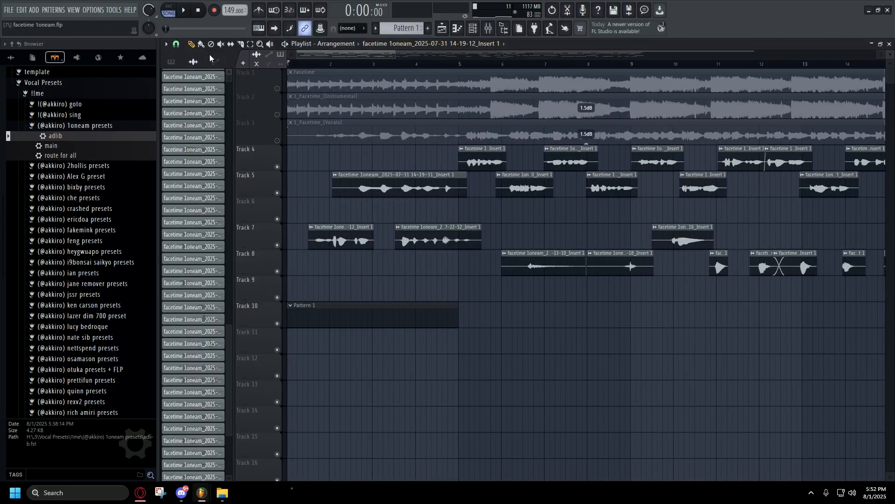
{"action": "scroll", "coordinate": [426, 174], "scroll_direction": "down", "scroll_amount": 3}
{"action": "left_click", "coordinate": [488, 29]}
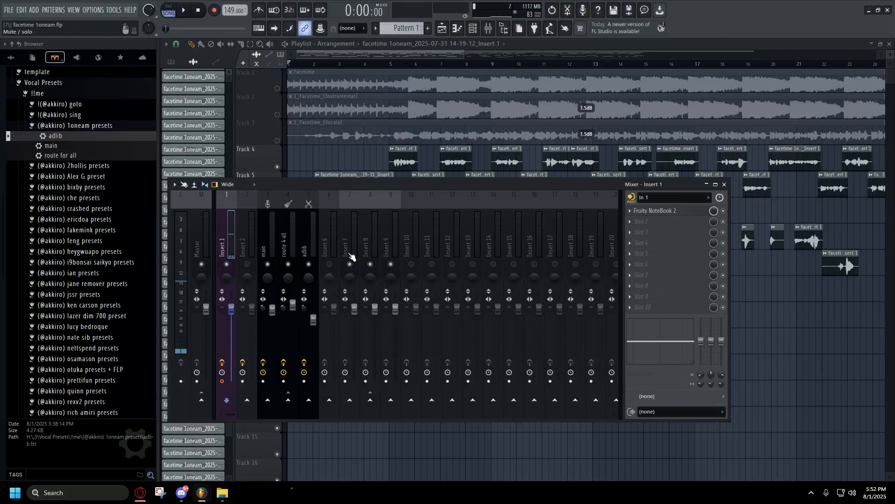
{"action": "key", "text": "F9"}
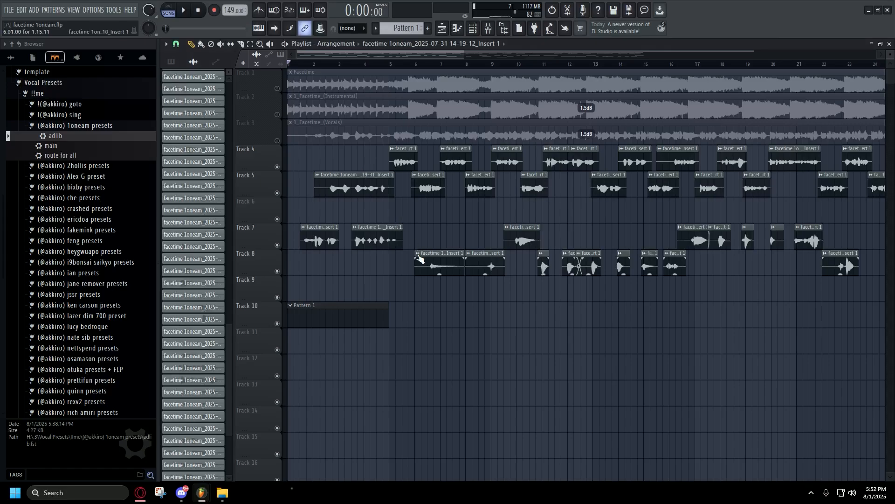
Step: Unmute Track 2 with the instrumental, leaving Tracks 1 and 3 muted
{"action": "scroll", "coordinate": [471, 301], "scroll_direction": "down", "scroll_amount": 5}
{"action": "left_click_drag", "start_coordinate": [278, 88], "coordinate": [279, 141]}
{"action": "left_click", "coordinate": [279, 140]}
{"action": "left_click", "coordinate": [278, 89]}
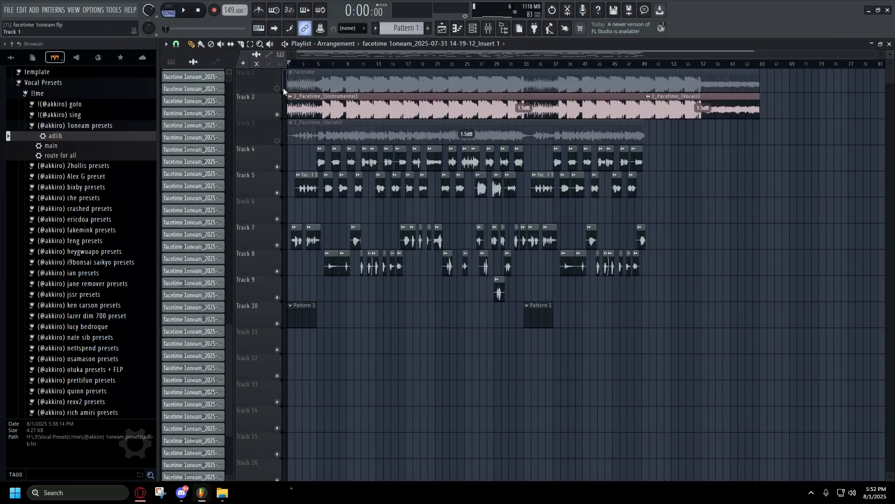
{"action": "scroll", "coordinate": [284, 90], "scroll_direction": "up", "scroll_amount": 4}
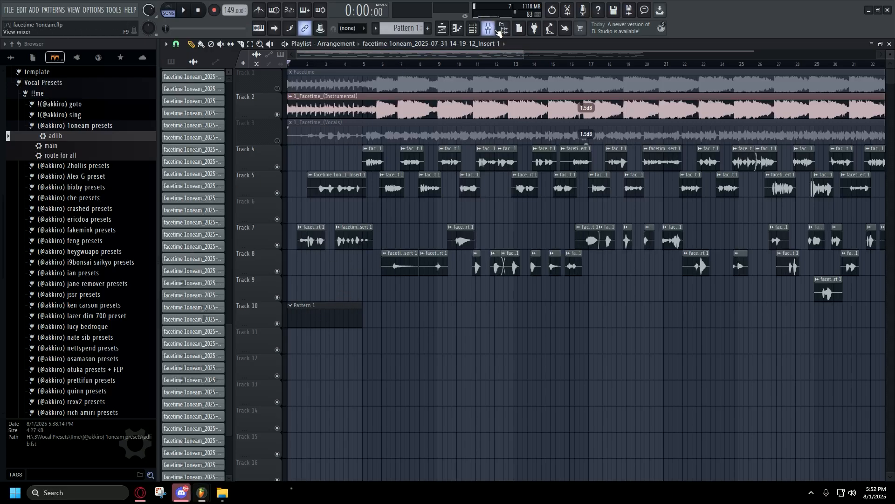
Step: Check the main mixer track's effect chain and routing, and return to the full arrangement
{"action": "left_click", "coordinate": [499, 29]}
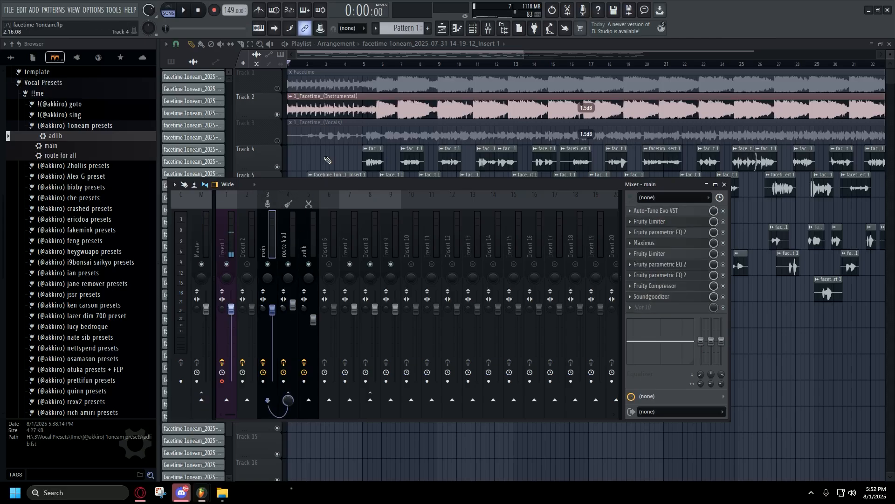
{"action": "key", "text": "F9"}
{"action": "scroll", "coordinate": [321, 166], "scroll_direction": "down", "scroll_amount": 3}
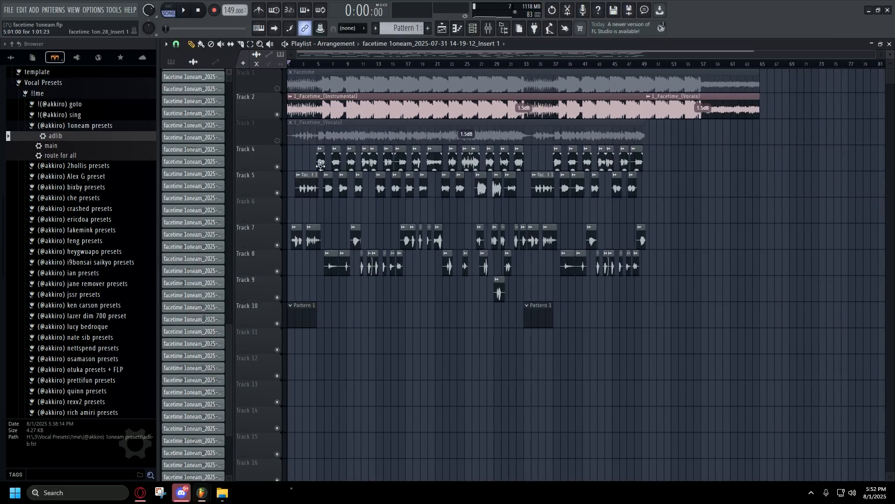
Step: Delete both Pattern 1 clips from Track 10 and clear the clip selection
{"action": "left_click_drag", "start_coordinate": [757, 185], "coordinate": [297, 364]}
{"action": "left_click", "coordinate": [299, 364], "text": "ctrl"}
{"action": "left_click_drag", "start_coordinate": [693, 130], "coordinate": [360, 359]}
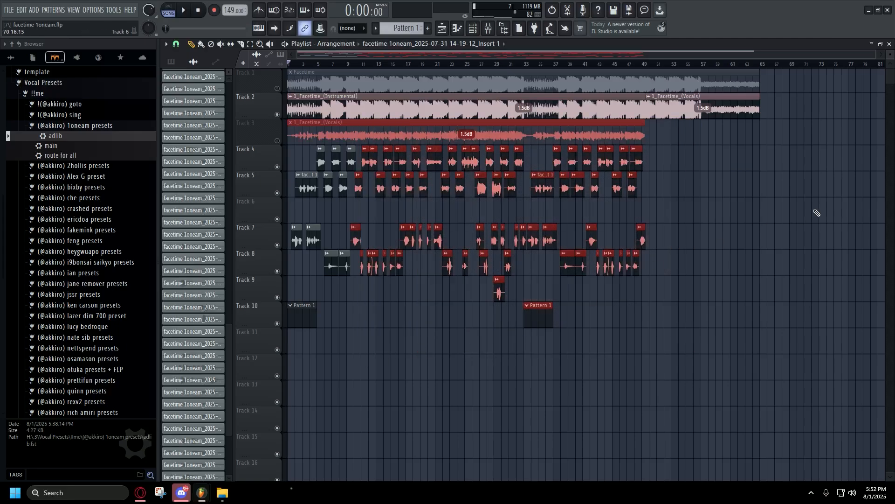
{"action": "left_click", "coordinate": [816, 212], "text": "ctrl"}
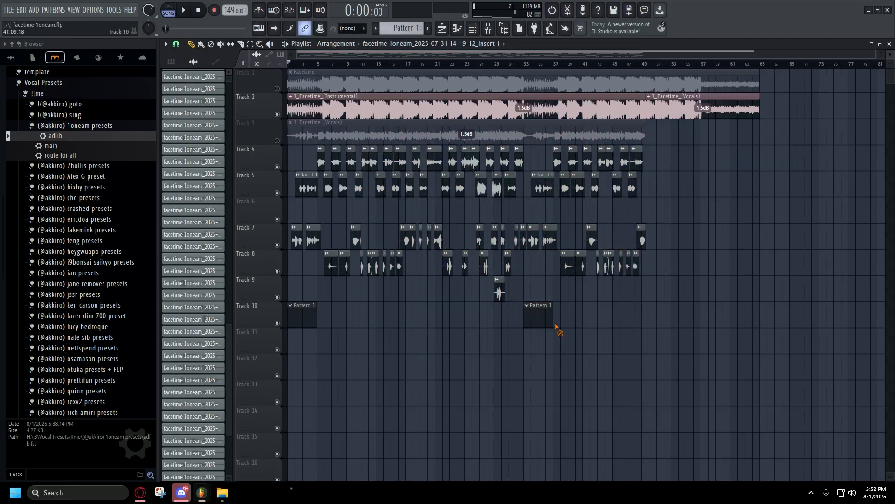
{"action": "right_click", "coordinate": [550, 324]}
{"action": "right_click", "coordinate": [309, 316]}
{"action": "left_click_drag", "start_coordinate": [839, 292], "coordinate": [353, 83]}
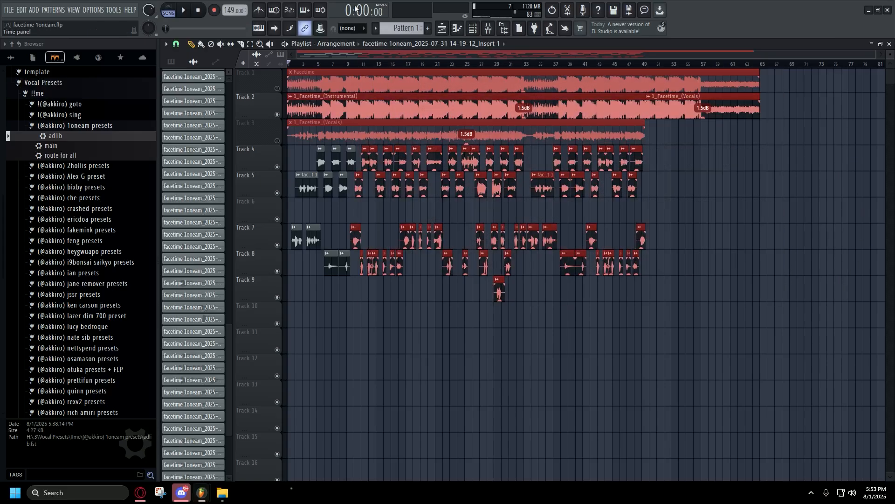
{"action": "left_click", "coordinate": [785, 218], "text": "ctrl"}
Step: Solo Track 2 and play the instrumental from bar 5
{"action": "left_click", "coordinate": [666, 95]}
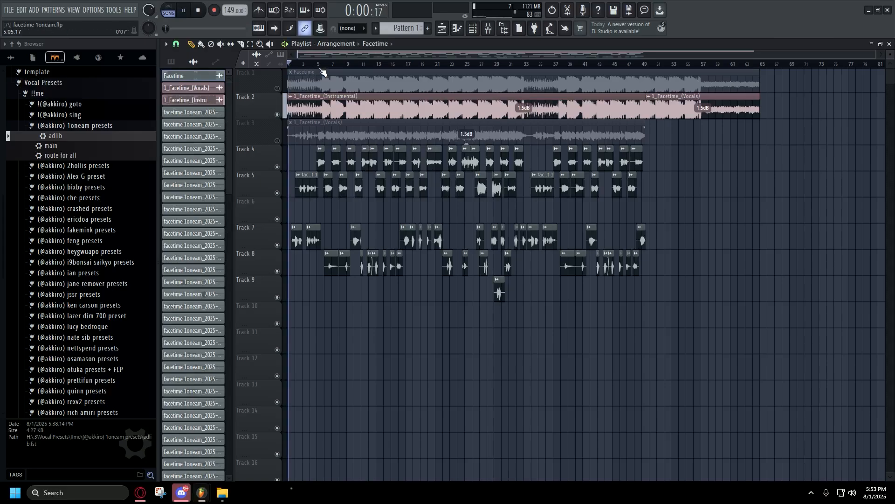
{"action": "right_click", "coordinate": [277, 114]}
{"action": "left_click", "coordinate": [318, 65]}
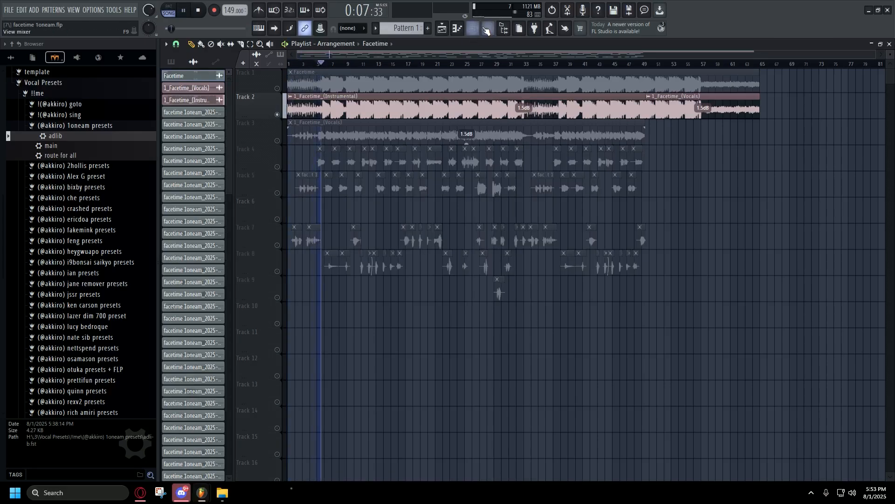
Step: Solo the Track 3 vocals during playback and unmute the Track 2 instrumental to hear both together
{"action": "left_click", "coordinate": [487, 30]}
{"action": "left_click", "coordinate": [778, 187]}
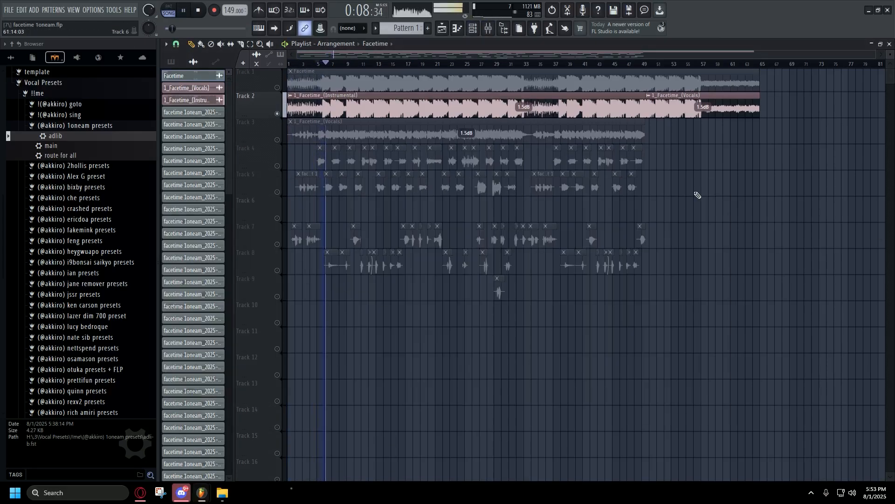
{"action": "right_click", "coordinate": [277, 140]}
{"action": "scroll", "coordinate": [466, 204], "scroll_direction": "up", "scroll_amount": 5}
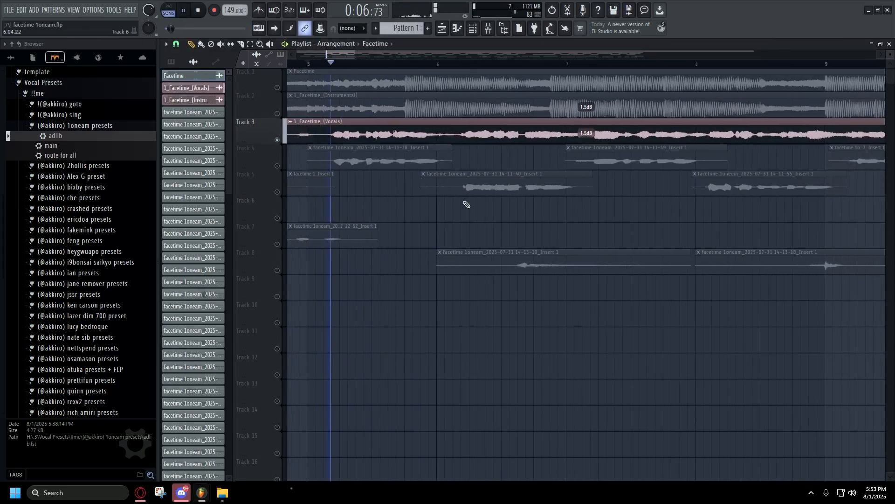
{"action": "scroll", "coordinate": [467, 205], "scroll_direction": "down", "scroll_amount": 5}
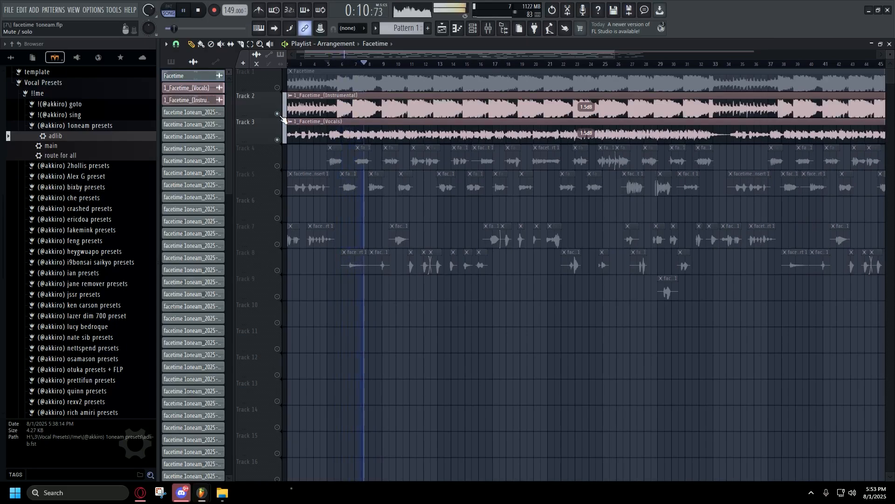
{"action": "left_click", "coordinate": [281, 115]}
Step: Enable all tracks except Tracks 1 and 3 and listen to the recorded vocal clips over the instrumental
{"action": "right_click", "coordinate": [277, 140]}
{"action": "left_click", "coordinate": [277, 140]}
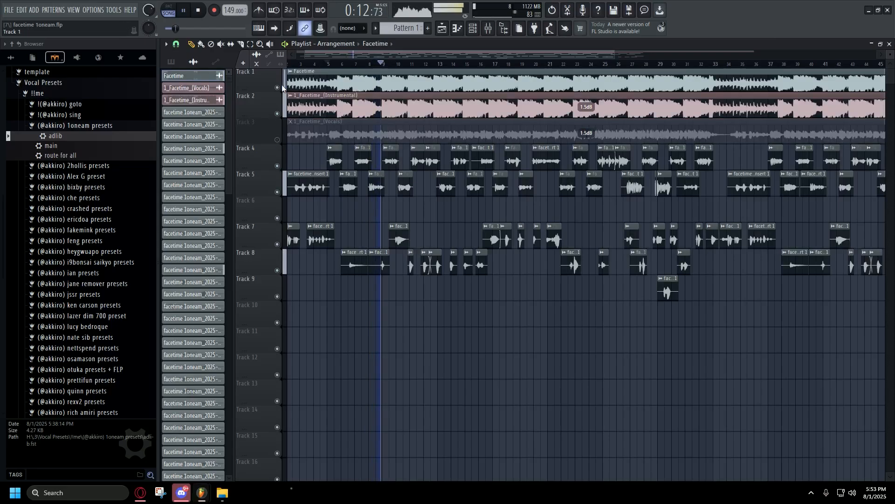
{"action": "left_click", "coordinate": [277, 87]}
{"action": "scroll", "coordinate": [390, 205], "scroll_direction": "down", "scroll_amount": 3}
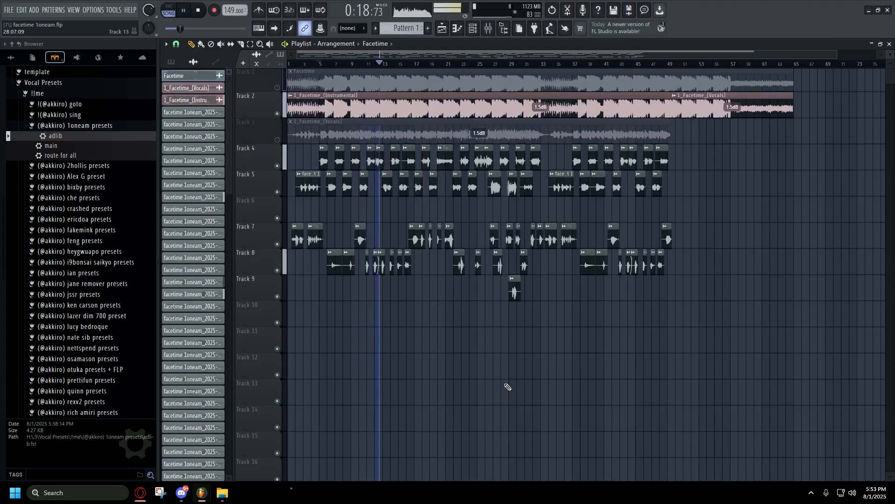
{"action": "scroll", "coordinate": [450, 374], "scroll_direction": "down", "scroll_amount": 1}
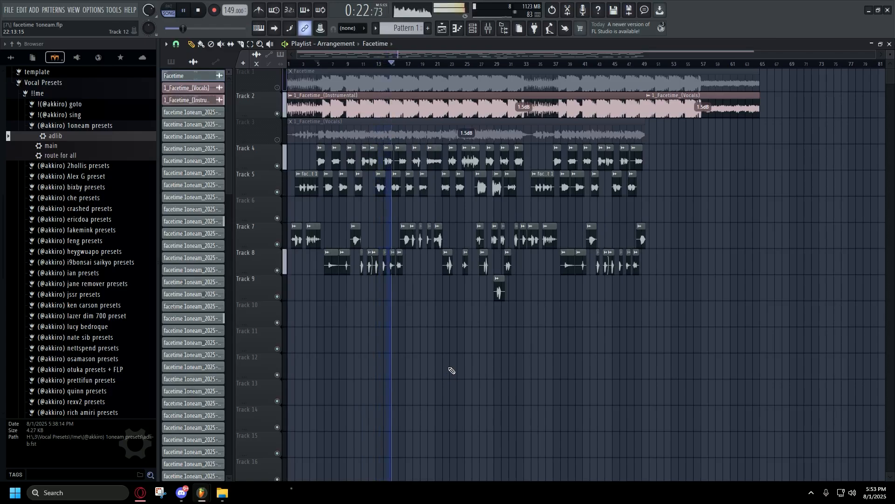
Step: Stop playback and return the playhead to the start of the arrangement
{"action": "scroll", "coordinate": [434, 359], "scroll_direction": "up", "scroll_amount": 2}
{"action": "key", "text": "space"}
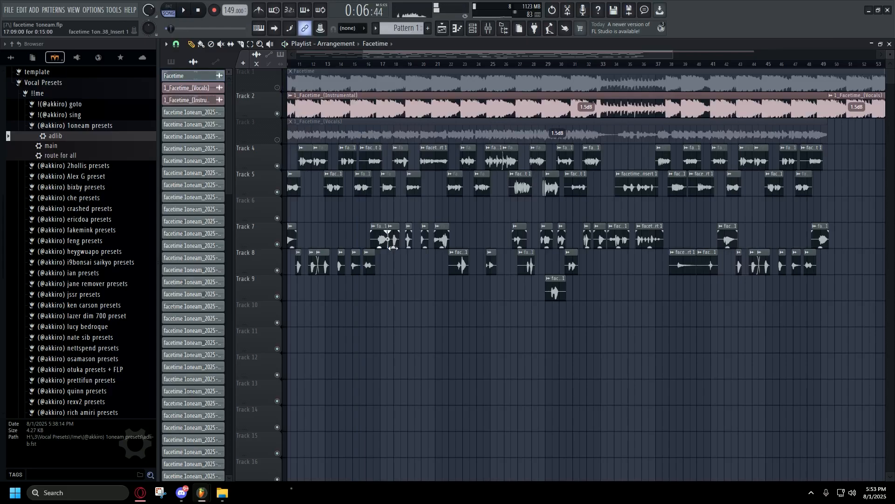
{"action": "scroll", "coordinate": [391, 239], "scroll_direction": "down", "scroll_amount": 2}
{"action": "left_click", "coordinate": [198, 12]}
{"action": "scroll", "coordinate": [813, 214], "scroll_direction": "down", "scroll_amount": 1}
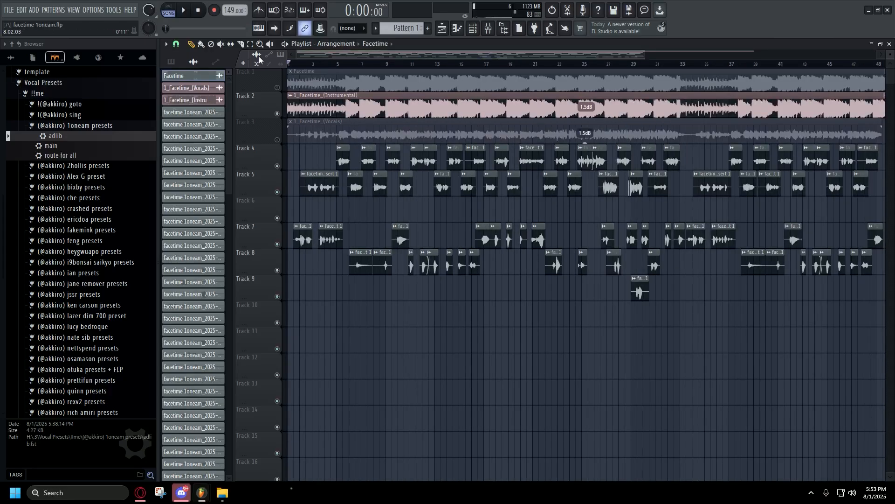
Step: View the mixer with the main, route 4 all and adlib tracks, and return to the full arrangement
{"action": "scroll", "coordinate": [317, 186], "scroll_direction": "down", "scroll_amount": 3}
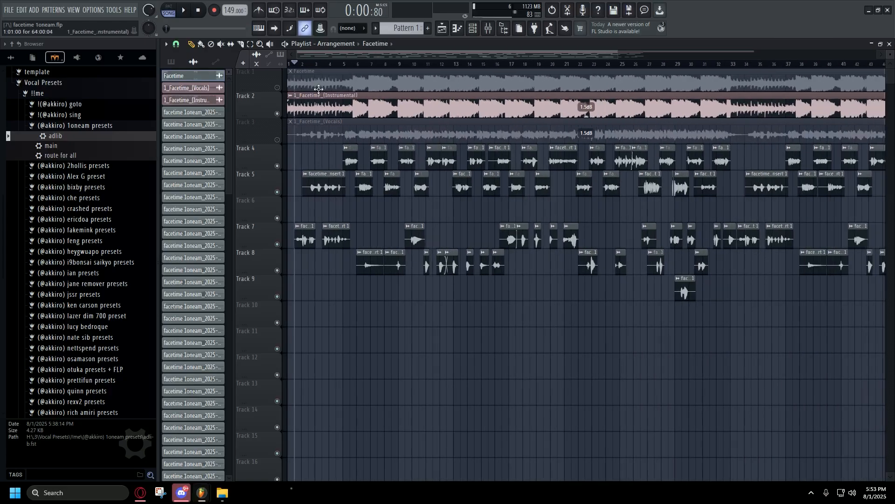
{"action": "scroll", "coordinate": [317, 163], "scroll_direction": "down", "scroll_amount": 3}
{"action": "left_click", "coordinate": [488, 28]}
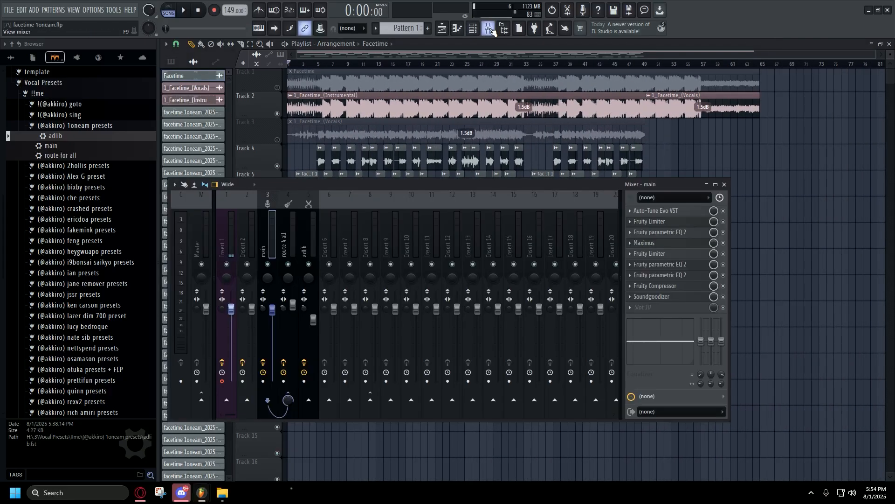
{"action": "left_click", "coordinate": [489, 28]}
{"action": "left_click", "coordinate": [488, 28]}
{"action": "left_click", "coordinate": [488, 28]}
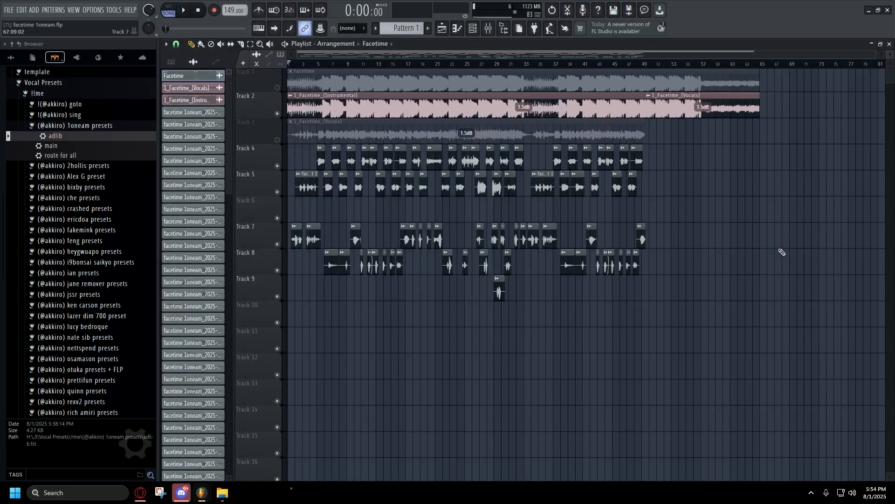